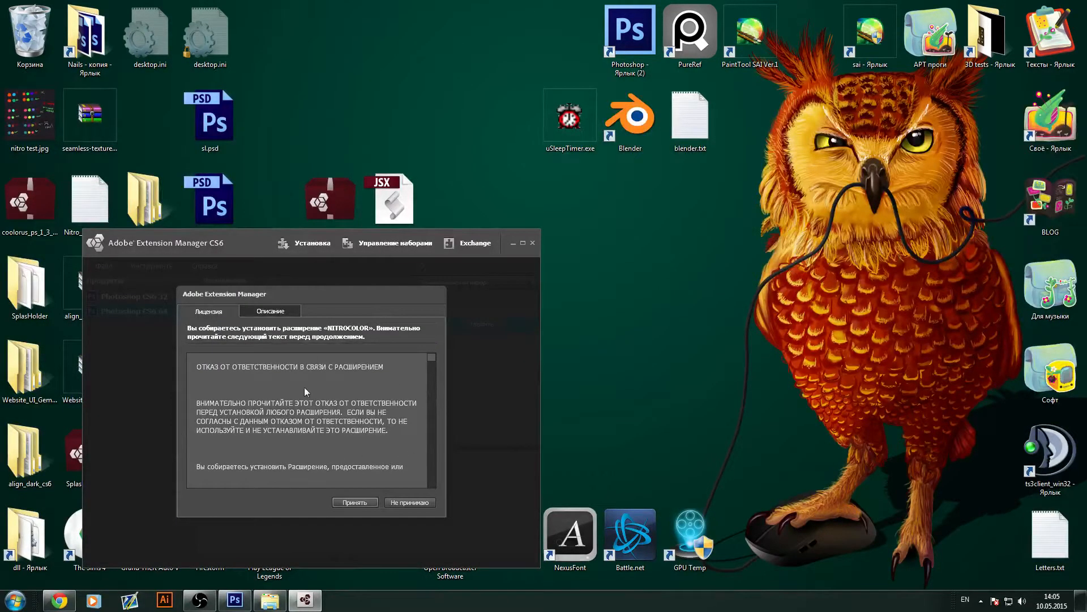
Step: Decline the NITROCOLOR extension licence and close Adobe Extension Manager
left_click(408, 502)
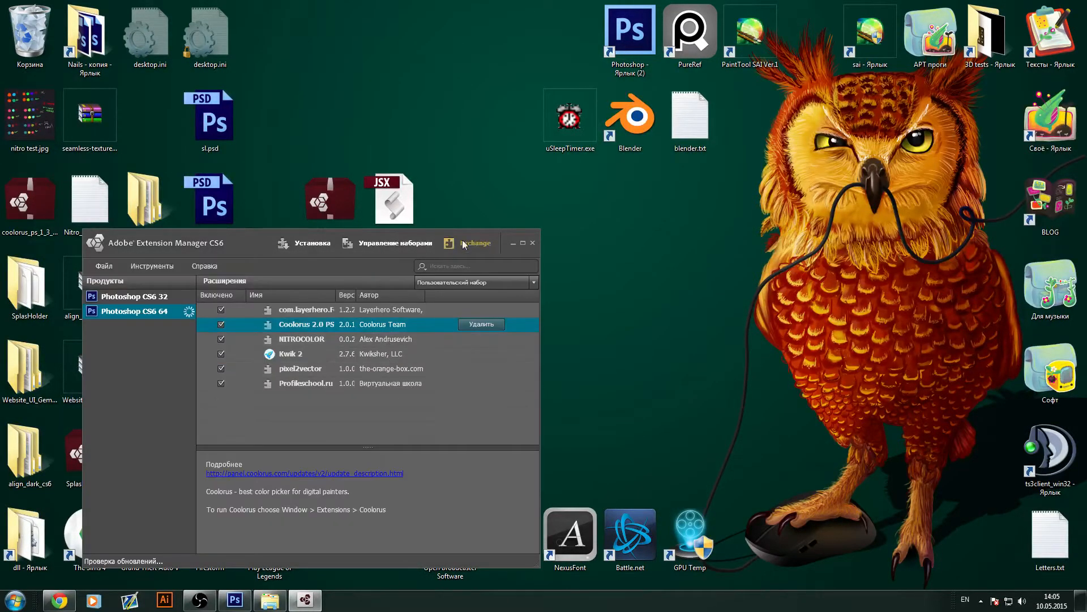
left_click(533, 242)
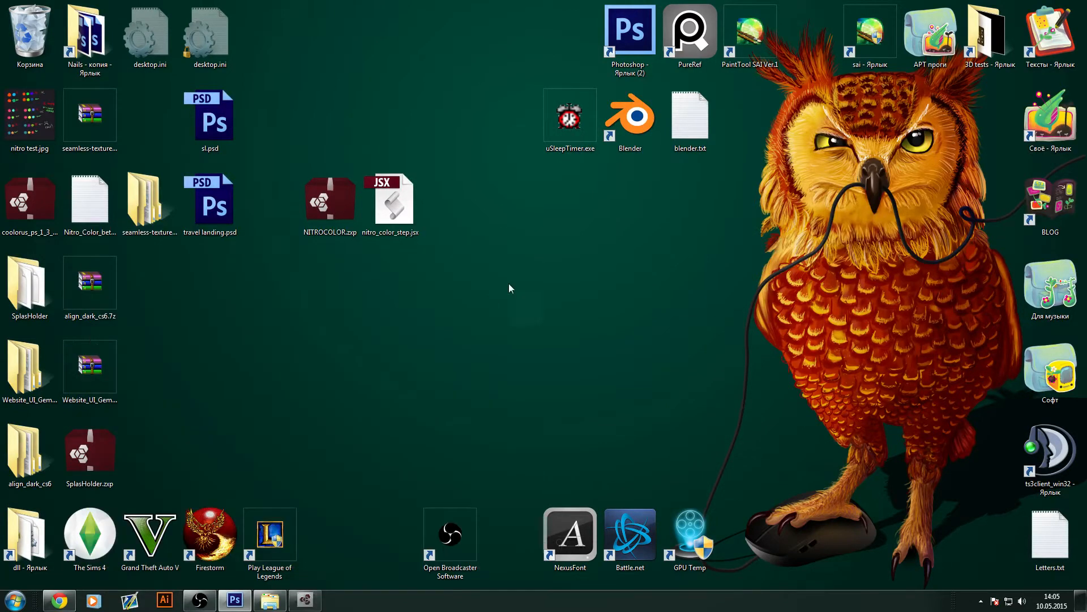
Step: Examine the script files in the Nitro_color folder under Photoshop's Presets\Scripts directory and put the folder window away
left_click(279, 605)
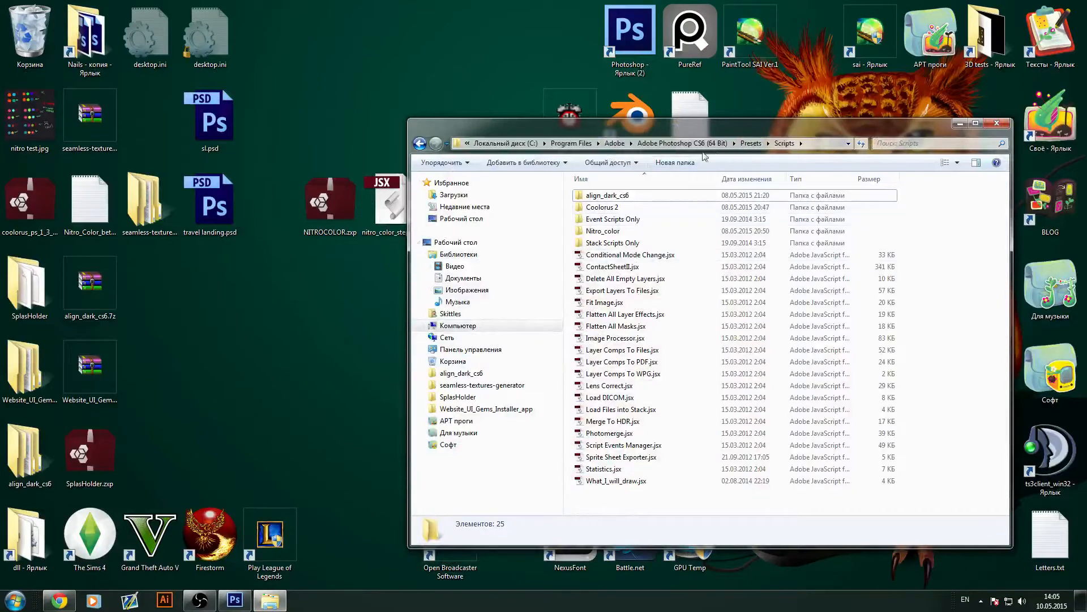
double_click(613, 232)
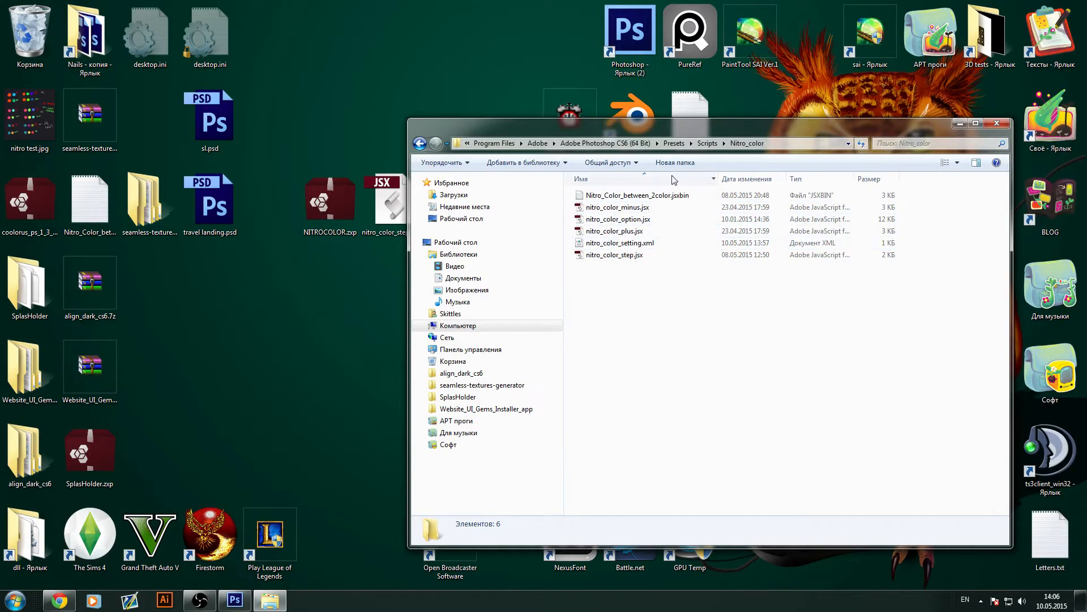
left_click(960, 125)
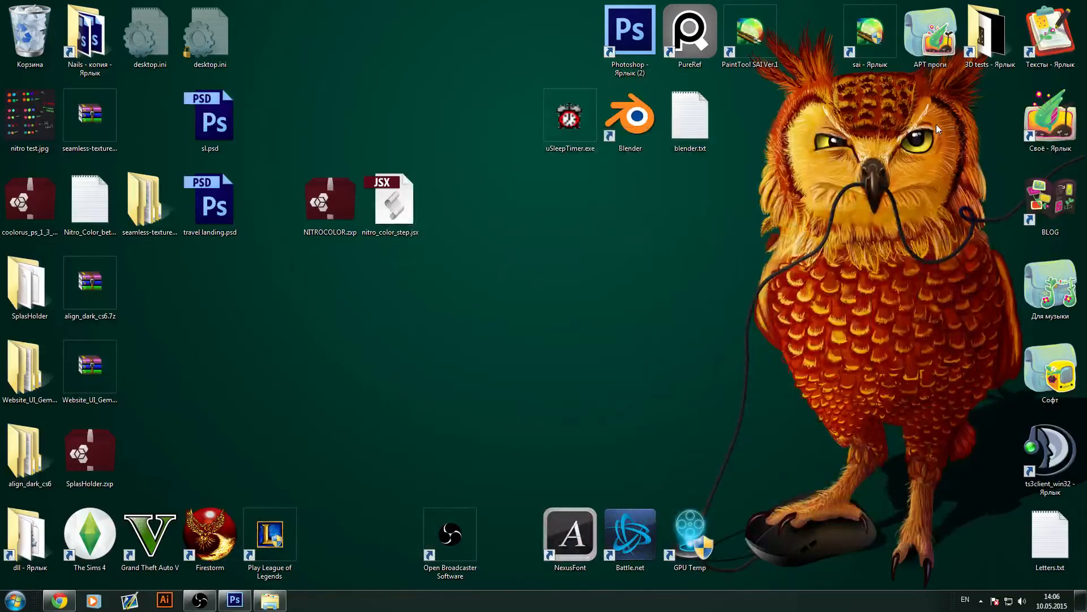
Step: Switch to Photoshop and examine which Nitro Color scripts are available among the installed scripts
left_click(602, 6)
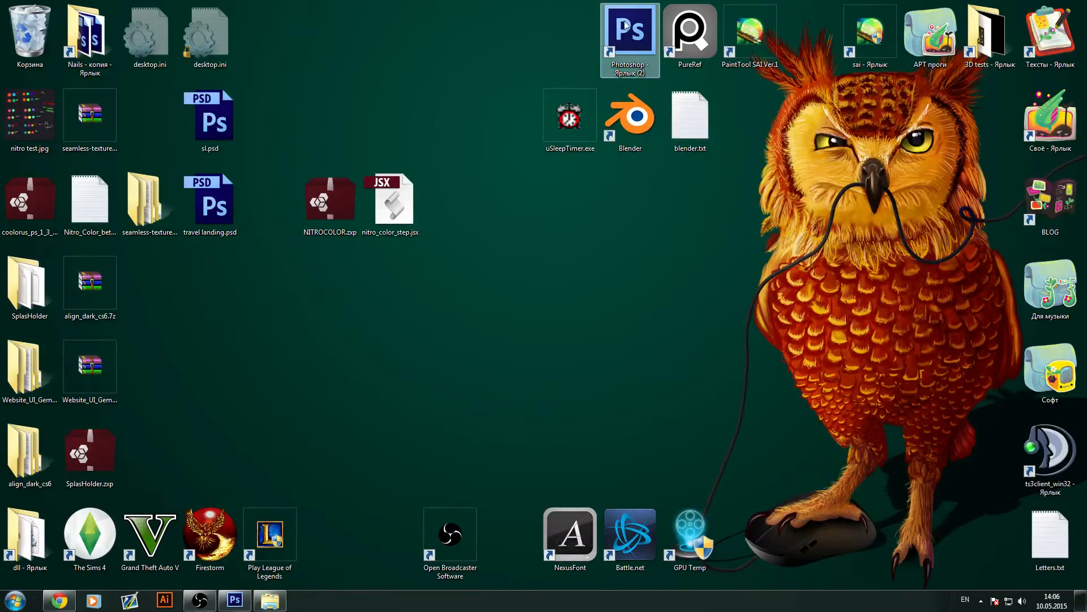
right_click(625, 23)
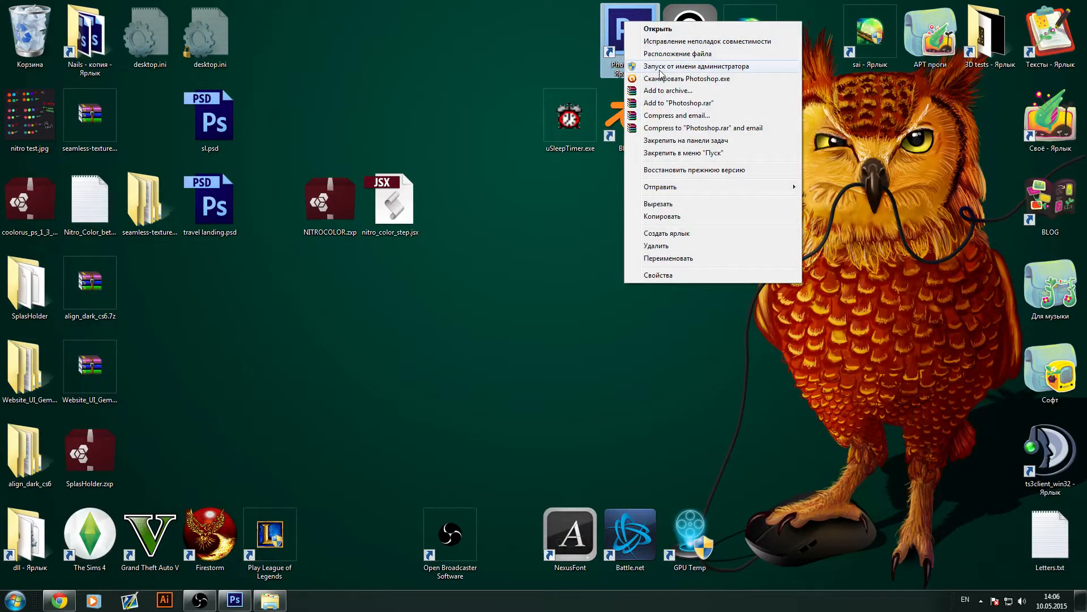
left_click(235, 600)
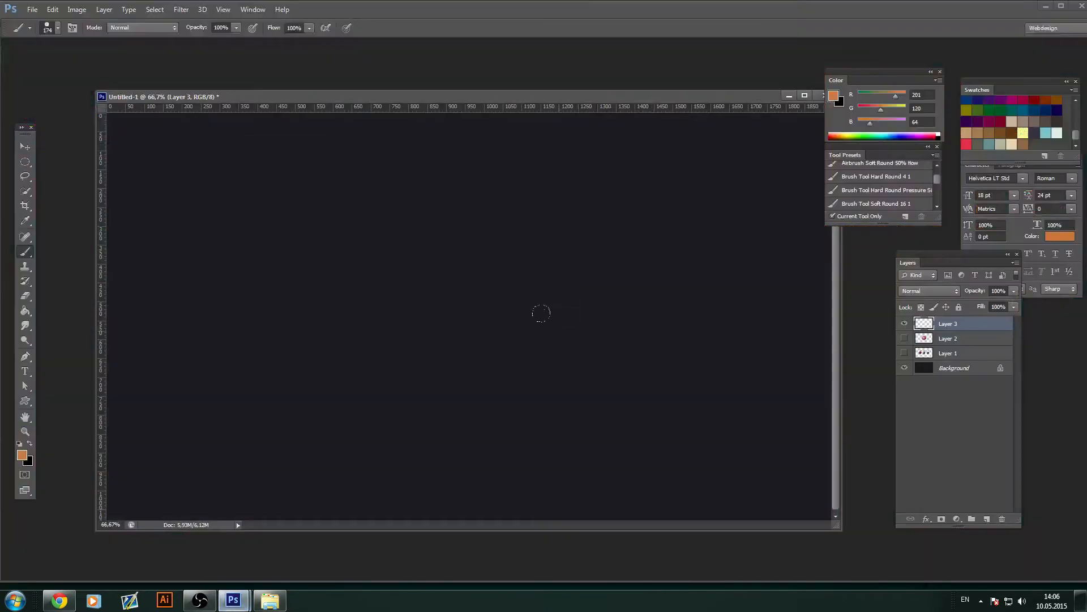
left_click_drag(521, 97, 514, 102)
left_click(31, 10)
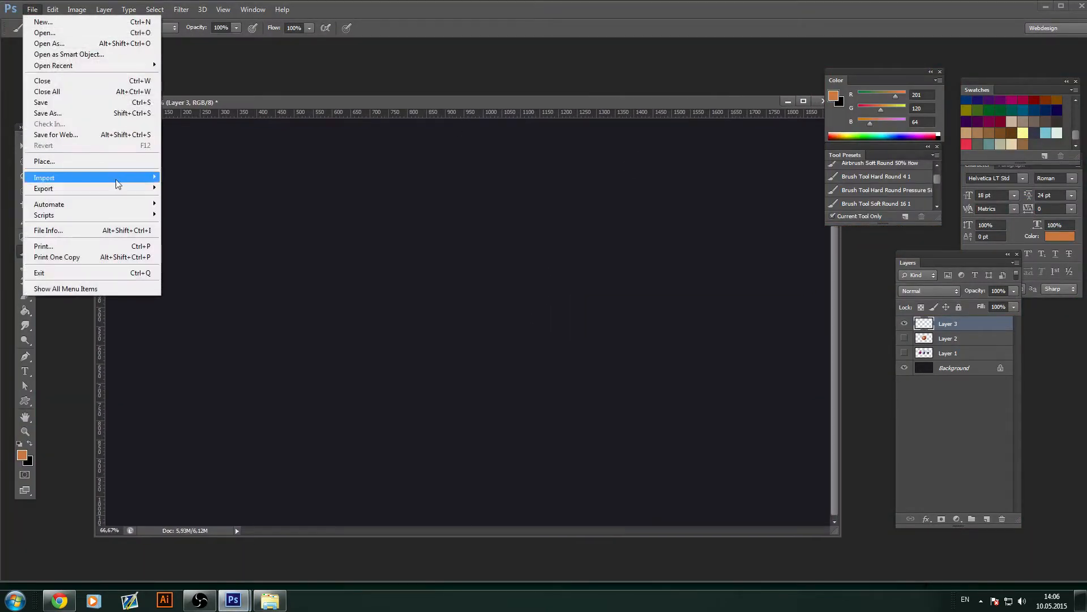
mouse_move(110, 220)
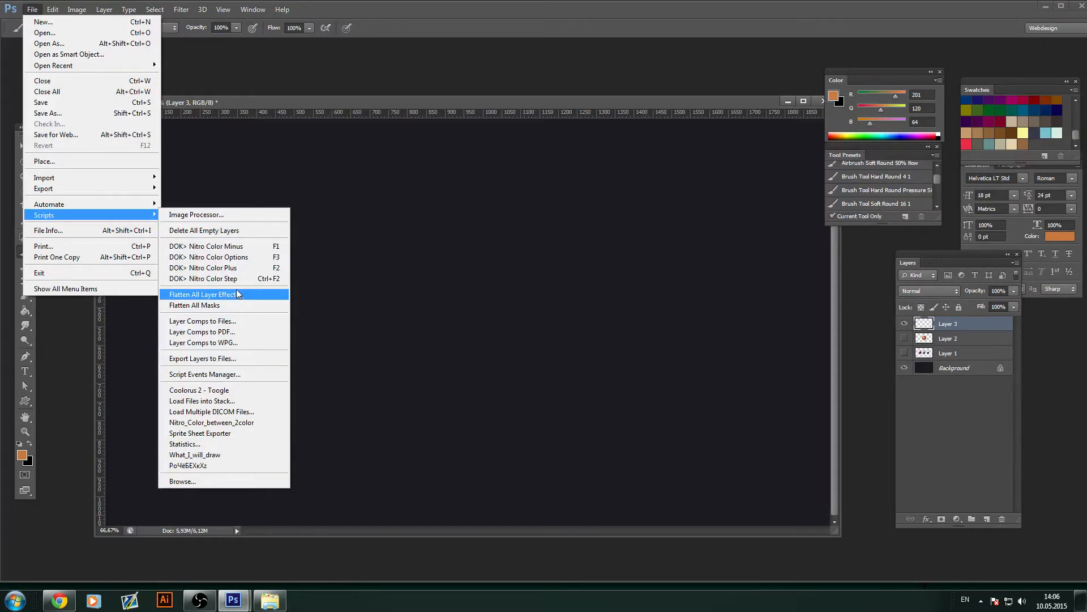
Step: Review the keyboard shortcuts assigned to the Nitro Color Minus, Plus, Options and Step scripts and close the shortcut settings
mouse_move(52, 9)
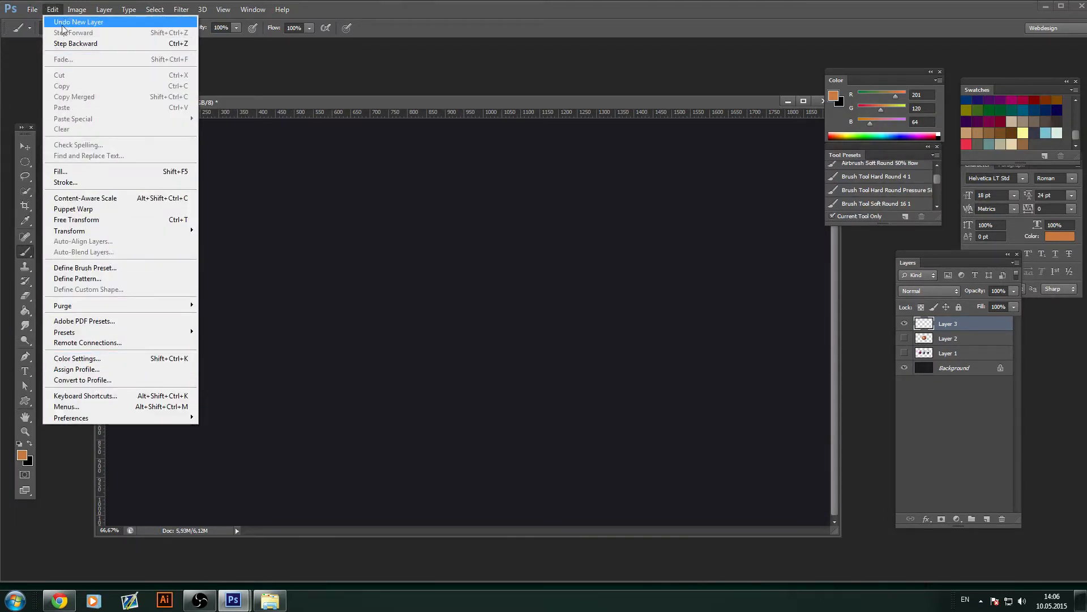
left_click(122, 397)
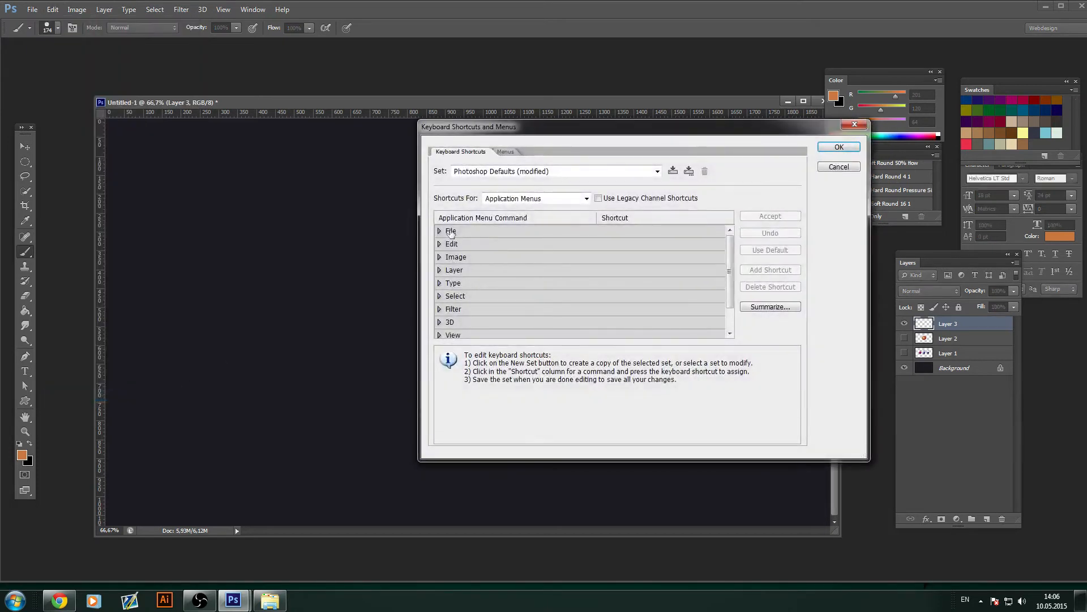
left_click(439, 231)
left_click_drag(729, 246, 731, 291)
left_click(613, 256)
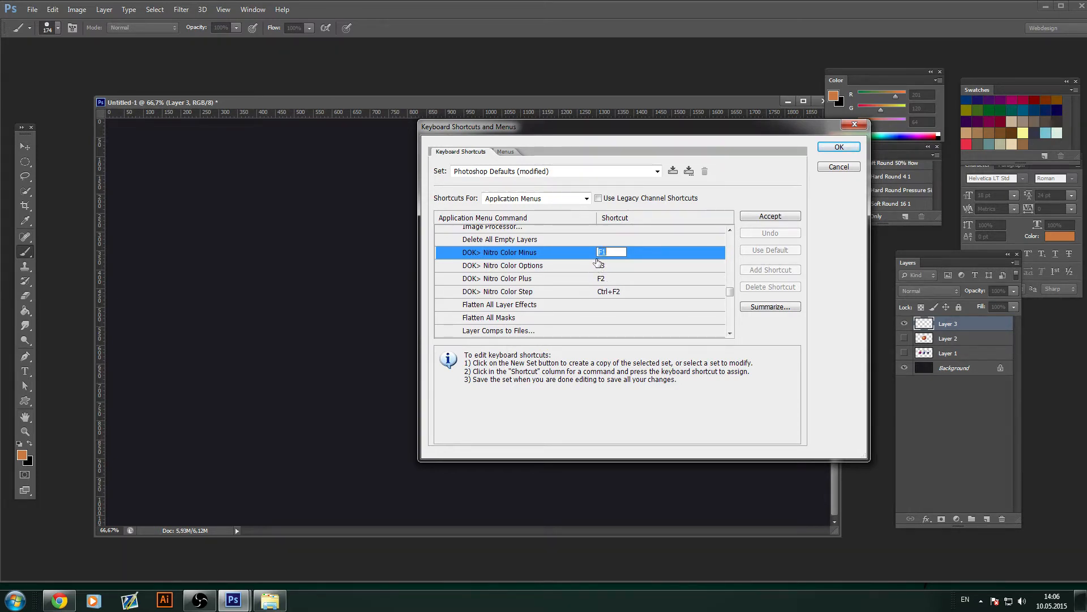
left_click(554, 279)
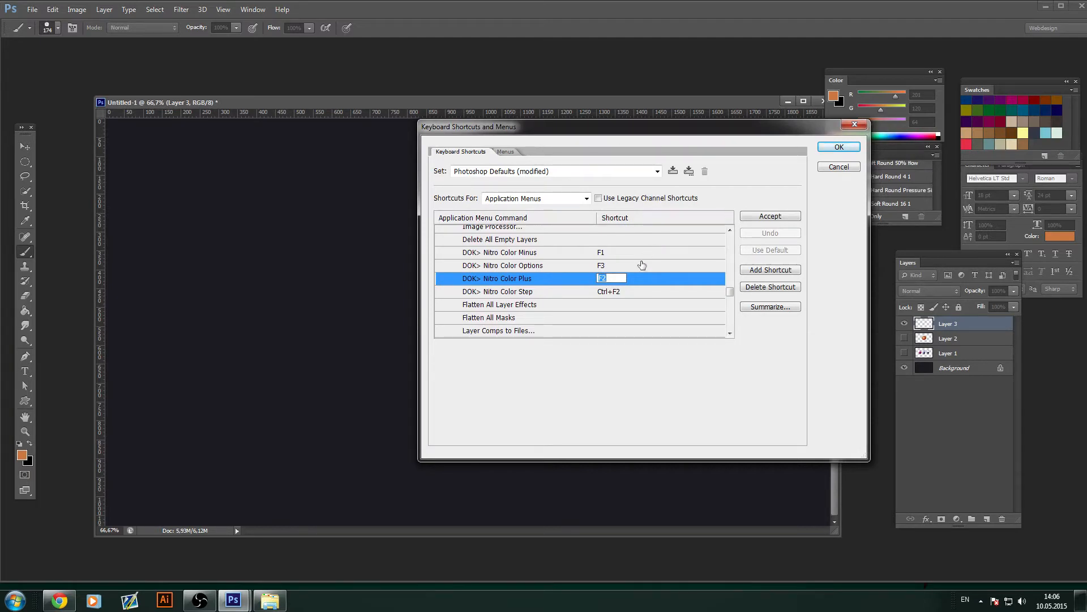
left_click(611, 266)
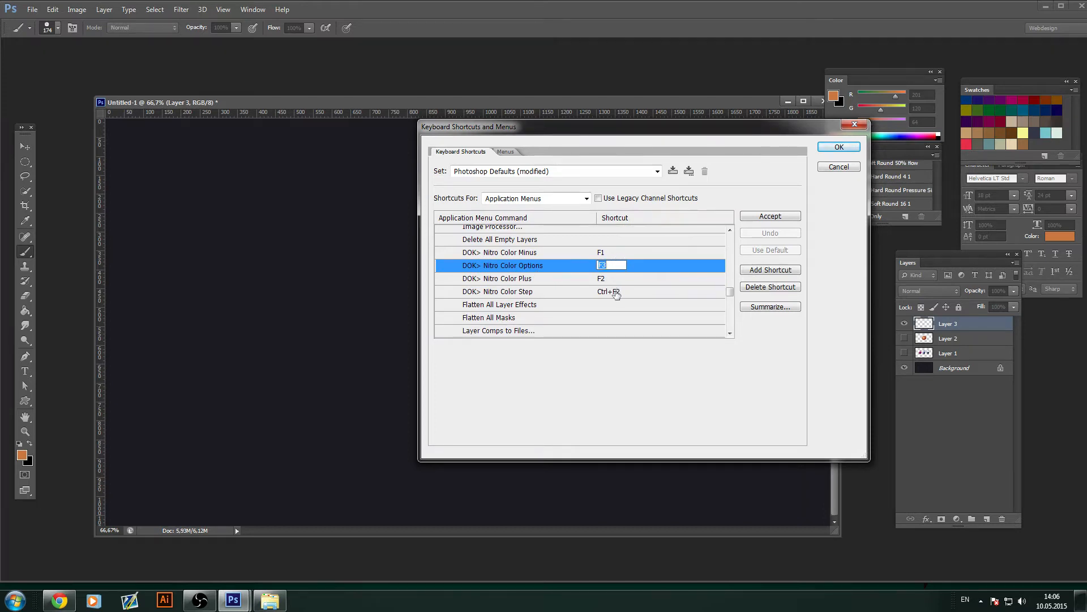
left_click(569, 296)
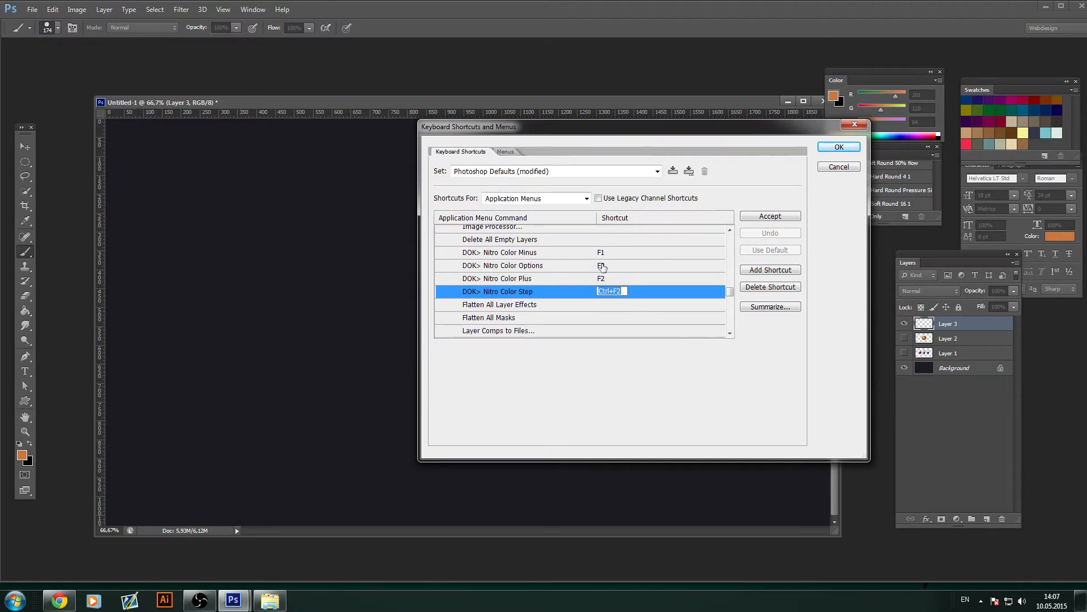
left_click(620, 255)
left_click(615, 270)
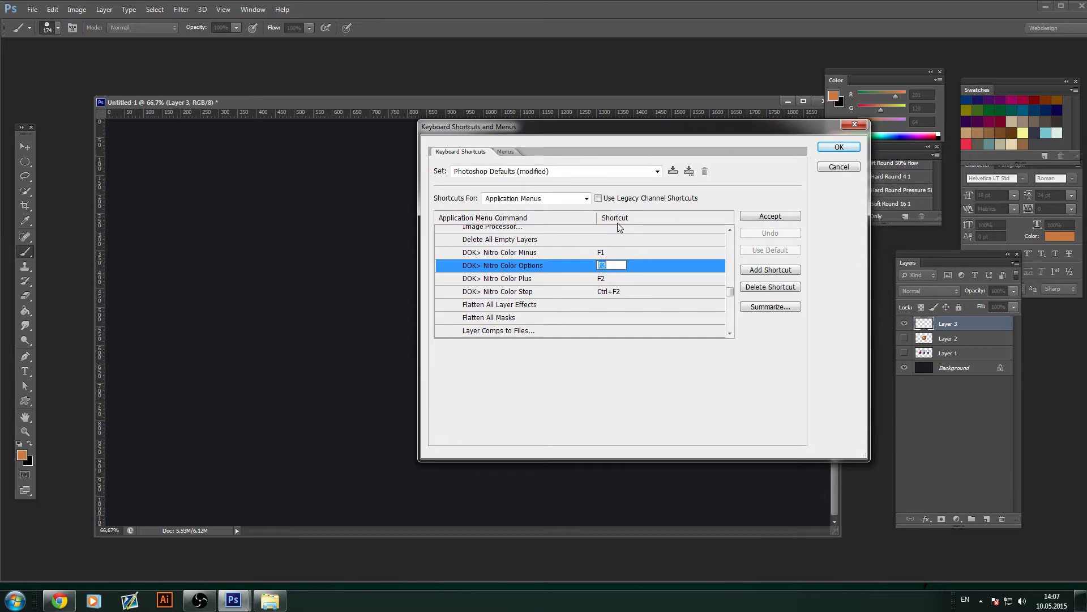
left_click(837, 147)
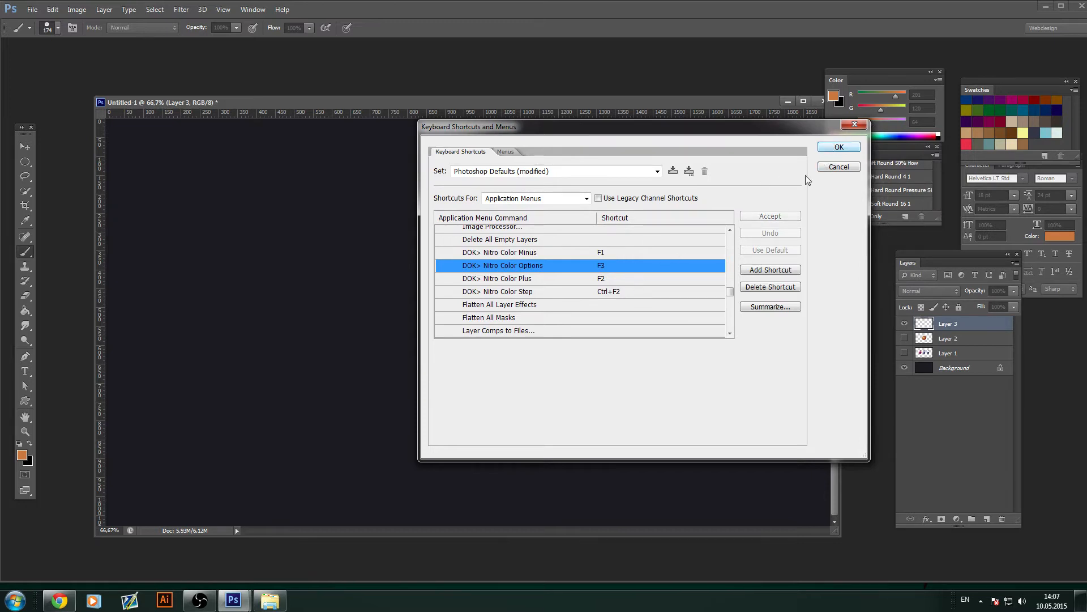
left_click(839, 146)
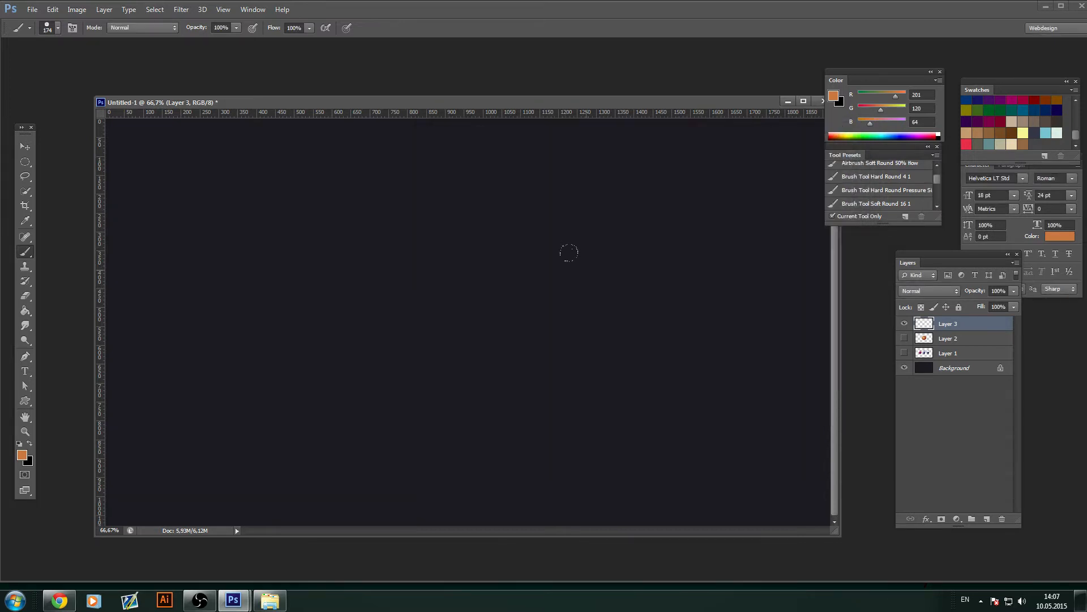
Step: Open the Nitro Color Options script and examine its temperature and saturation options for light and shadow
key("F3")
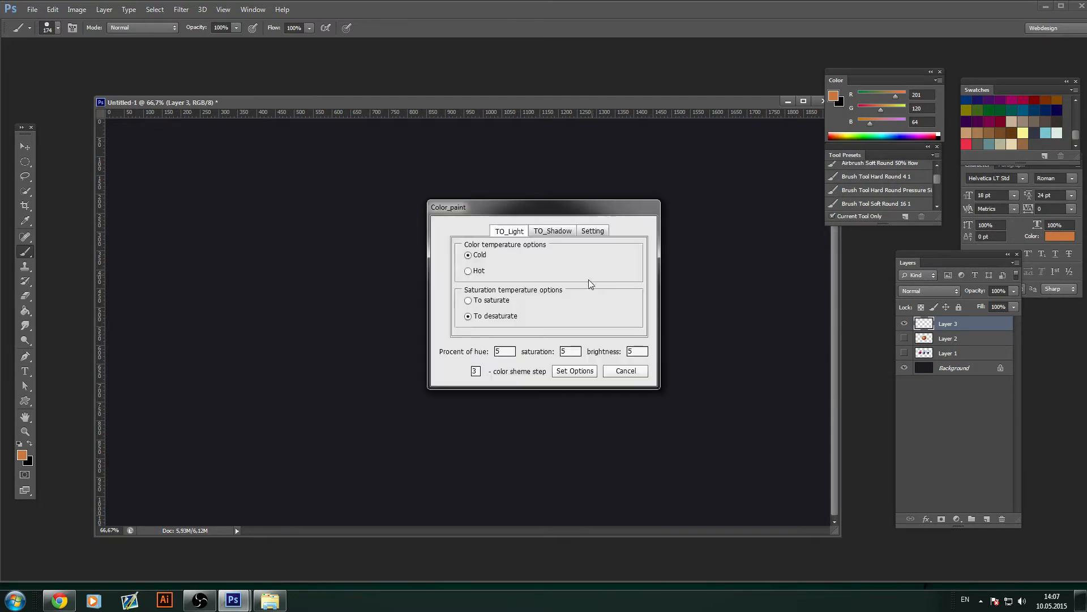
left_click_drag(568, 209, 528, 234)
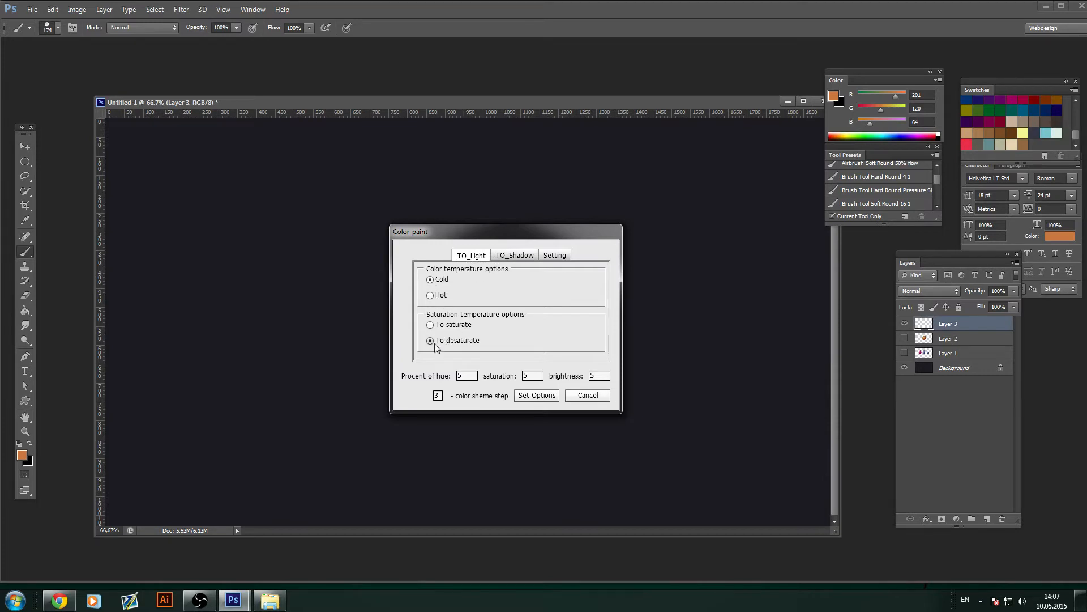
left_click(517, 255)
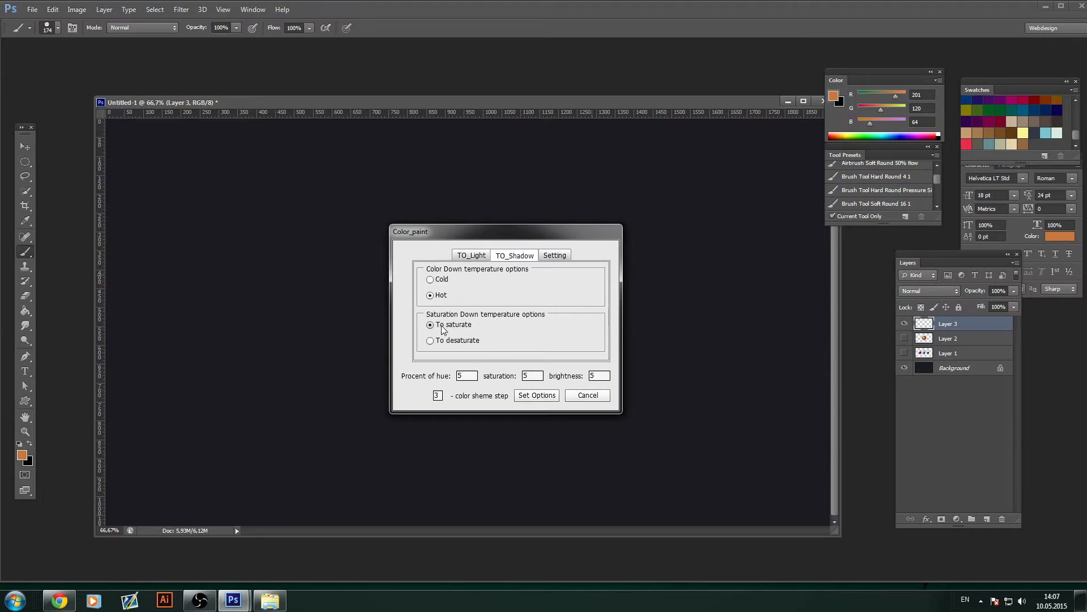
left_click(460, 376)
left_click(471, 254)
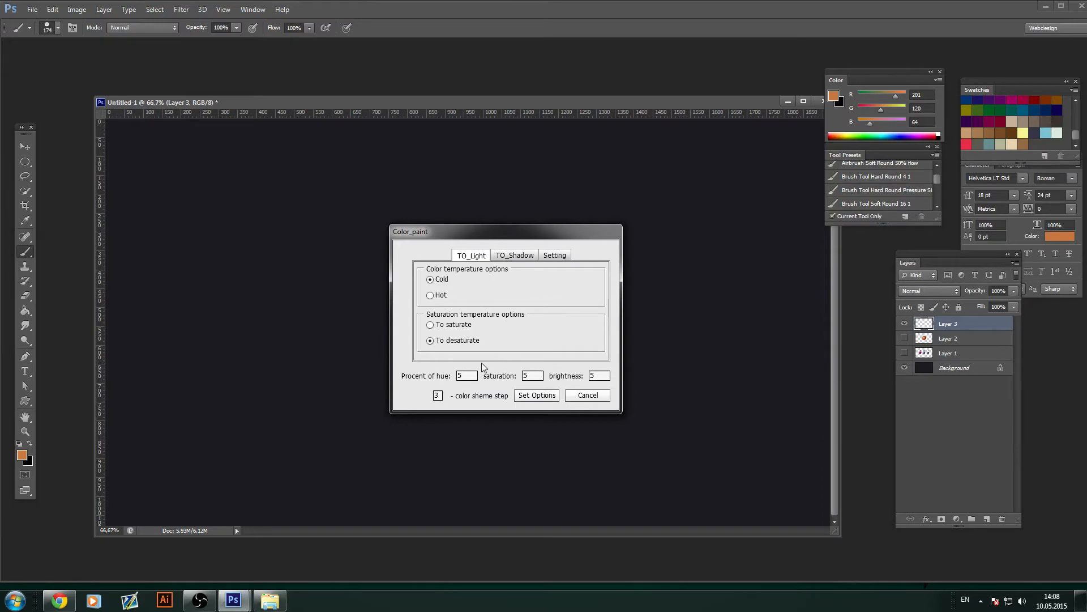
Step: Set the color scheme step to 3, view the save and load settings, and apply the Nitro Color options
double_click(536, 375)
left_click(528, 375)
key("Tab")
left_click(439, 395)
type("3")
left_click(553, 256)
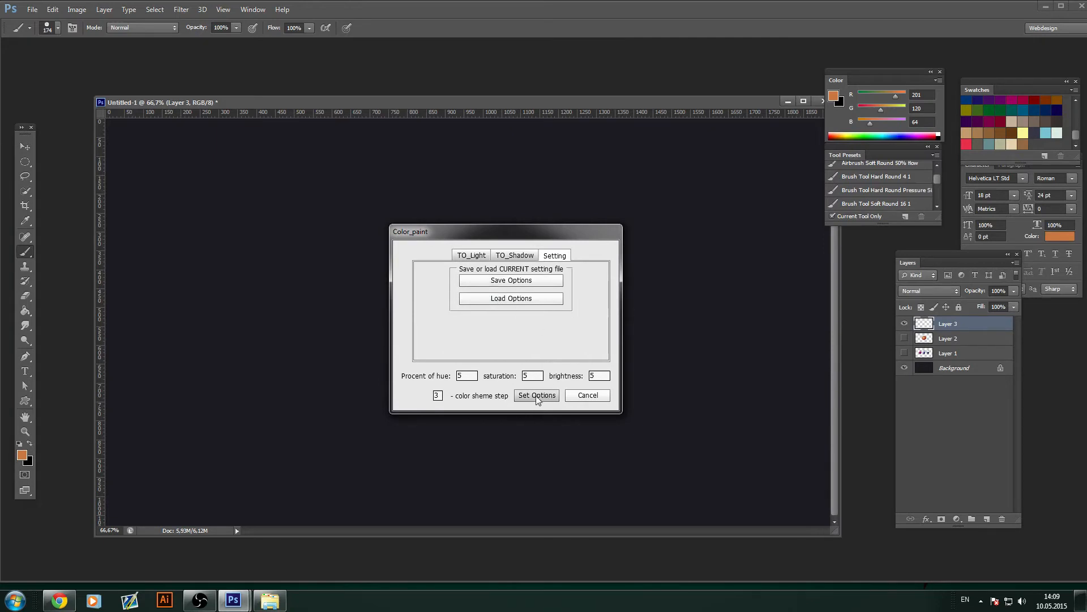
left_click(474, 256)
double_click(473, 376)
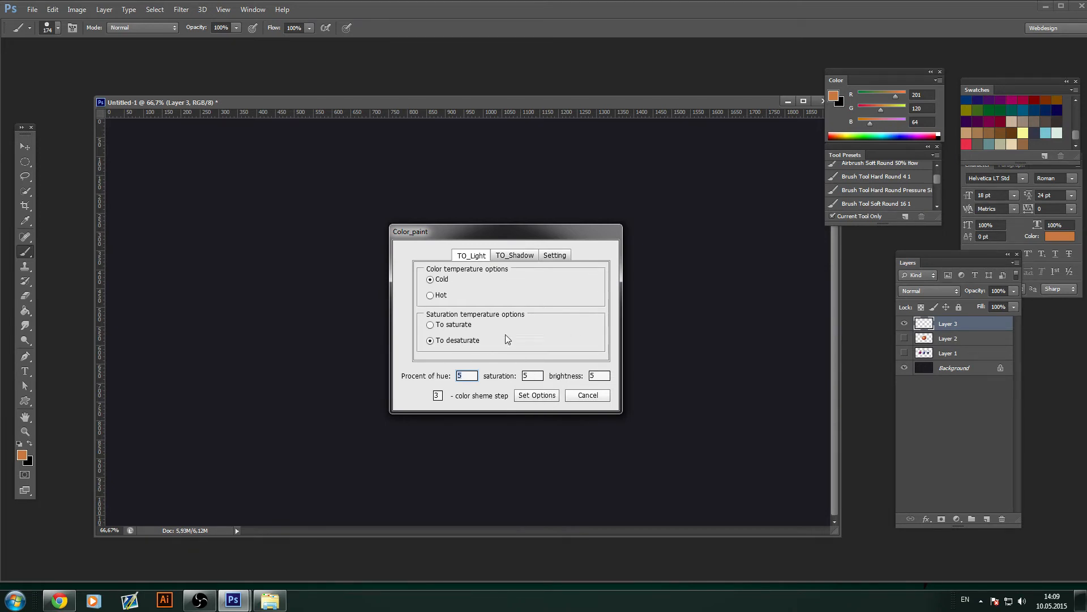
left_click(530, 395)
left_click(569, 340)
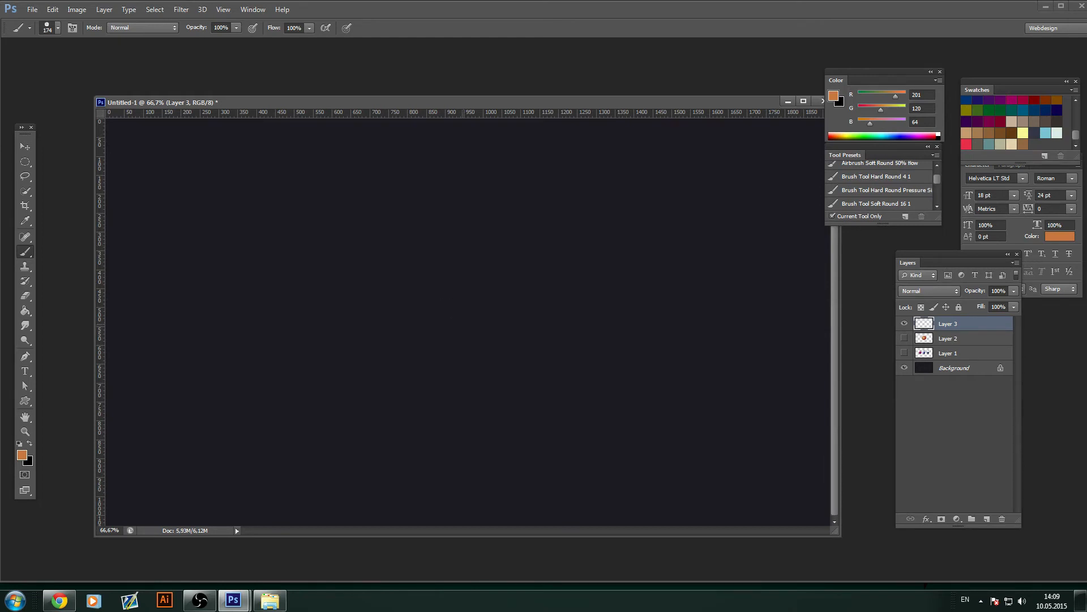
Step: Paint a filled orange ball about 350 px wide near the middle of the canvas on Layer 3
mouse_move(431, 326)
left_mouse_down()
mouse_move(393, 253)
mouse_move(433, 293)
mouse_move(402, 260)
mouse_move(468, 269)
mouse_move(493, 295)
mouse_move(413, 335)
mouse_move(396, 272)
mouse_move(426, 241)
mouse_move(442, 286)
left_mouse_up()
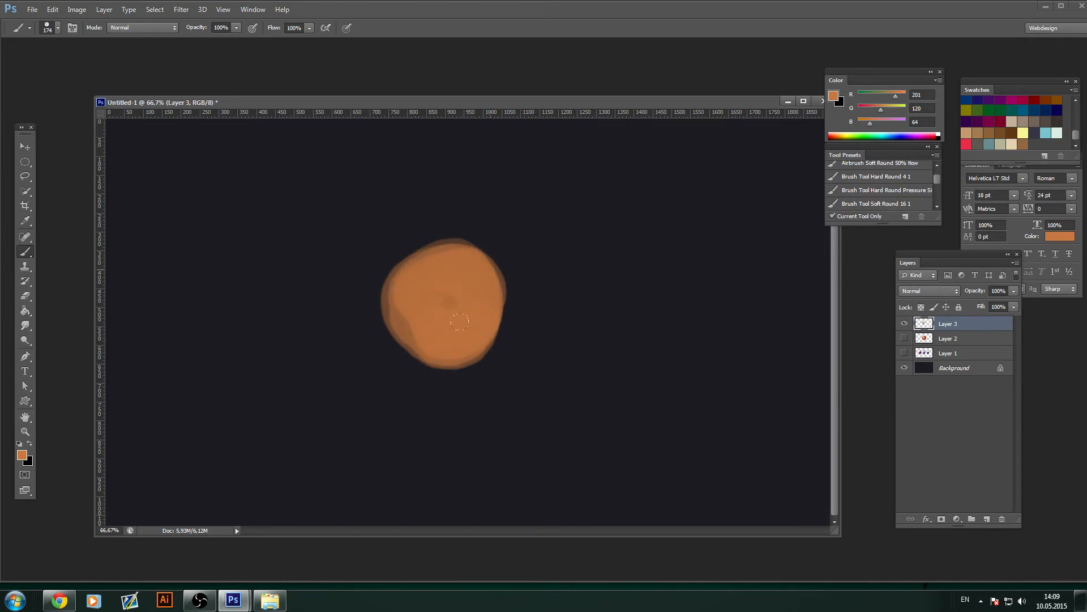
mouse_move(459, 322)
left_mouse_down()
mouse_move(475, 238)
mouse_move(427, 294)
left_mouse_up()
mouse_move(407, 245)
left_mouse_down()
mouse_move(388, 308)
mouse_move(400, 319)
mouse_move(394, 254)
mouse_move(430, 270)
mouse_move(427, 297)
left_mouse_up()
mouse_move(383, 257)
left_mouse_down()
mouse_move(415, 310)
mouse_move(386, 281)
mouse_move(385, 267)
mouse_move(410, 260)
mouse_move(454, 318)
mouse_move(461, 259)
left_mouse_up()
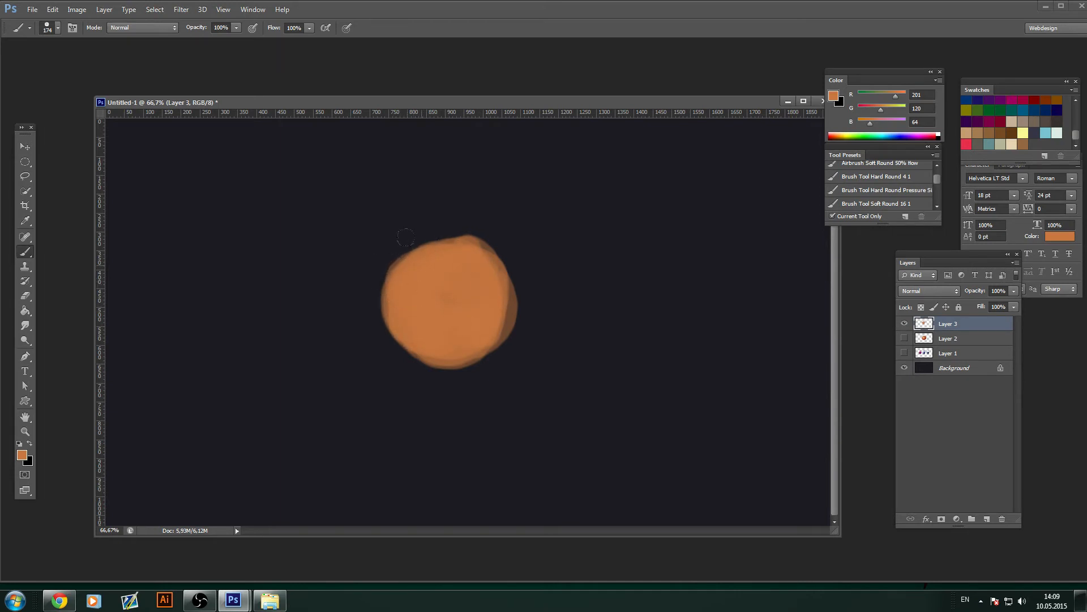
mouse_move(405, 237)
left_mouse_down()
mouse_move(504, 286)
mouse_move(506, 339)
mouse_move(490, 354)
left_mouse_up()
mouse_move(396, 338)
left_mouse_down()
mouse_move(416, 324)
mouse_move(397, 351)
mouse_move(383, 289)
mouse_move(450, 241)
left_mouse_up()
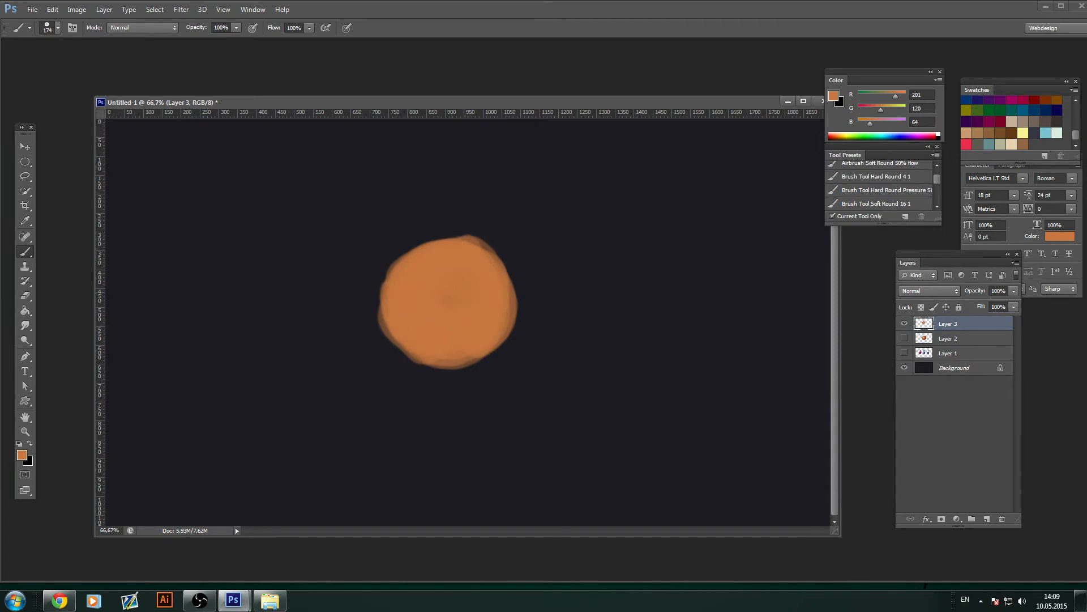
Step: Paint progressively smaller highlights on the ball's upper-left area, lightening the foreground colour stepwise with Nitro Color Plus up to RGB 252, 221, 130
left_click(436, 274, "alt")
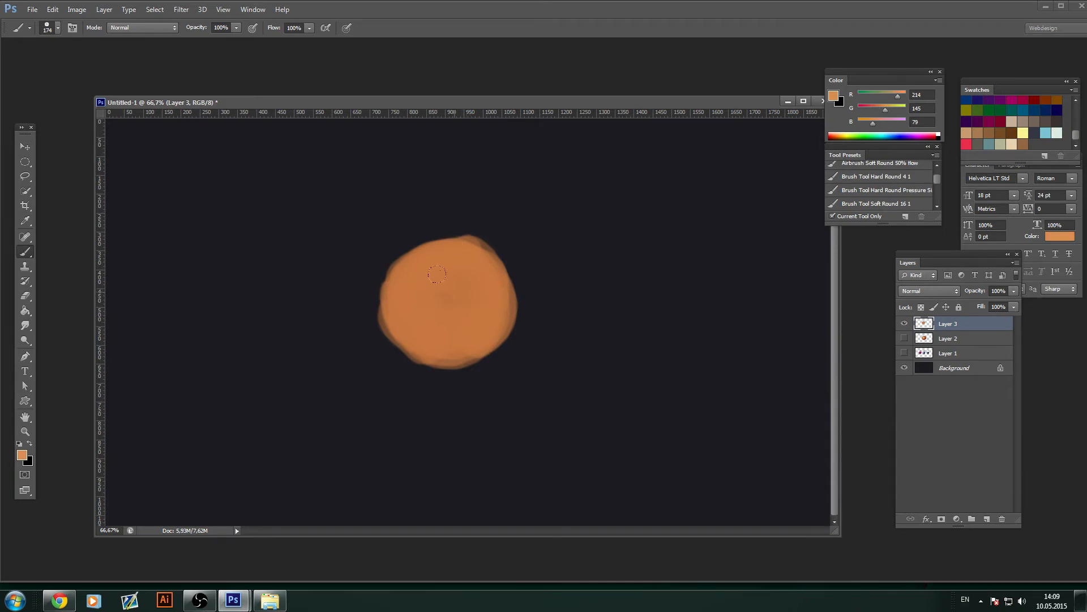
left_click_drag(434, 269, 422, 315)
mouse_move(436, 267)
left_mouse_down()
mouse_move(447, 316)
mouse_move(420, 323)
mouse_move(443, 275)
left_mouse_up()
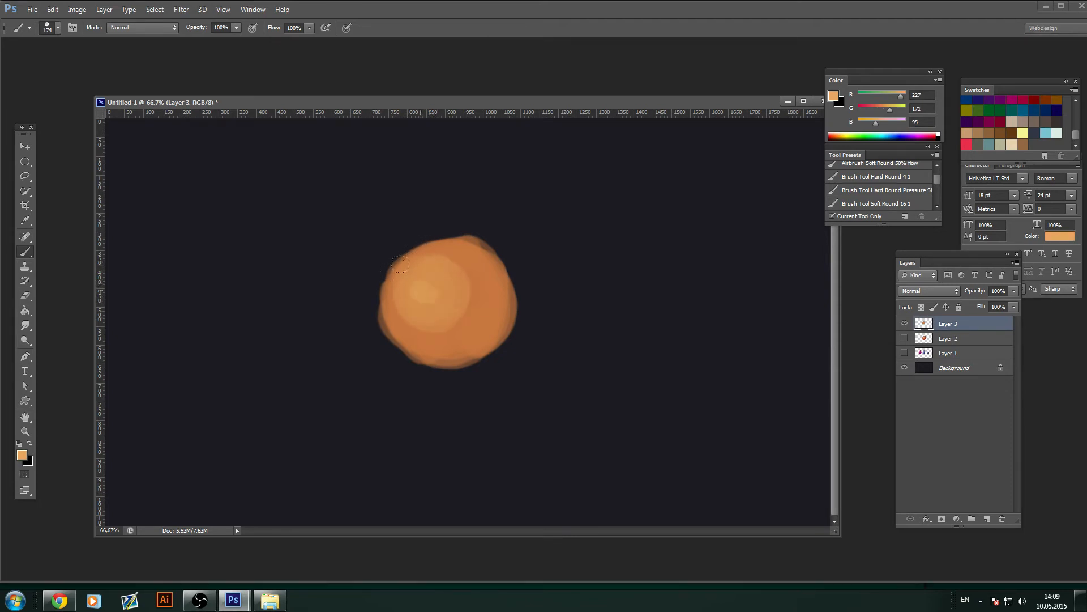
mouse_move(436, 274)
left_mouse_down()
mouse_move(395, 258)
mouse_move(390, 277)
mouse_move(422, 253)
left_mouse_up()
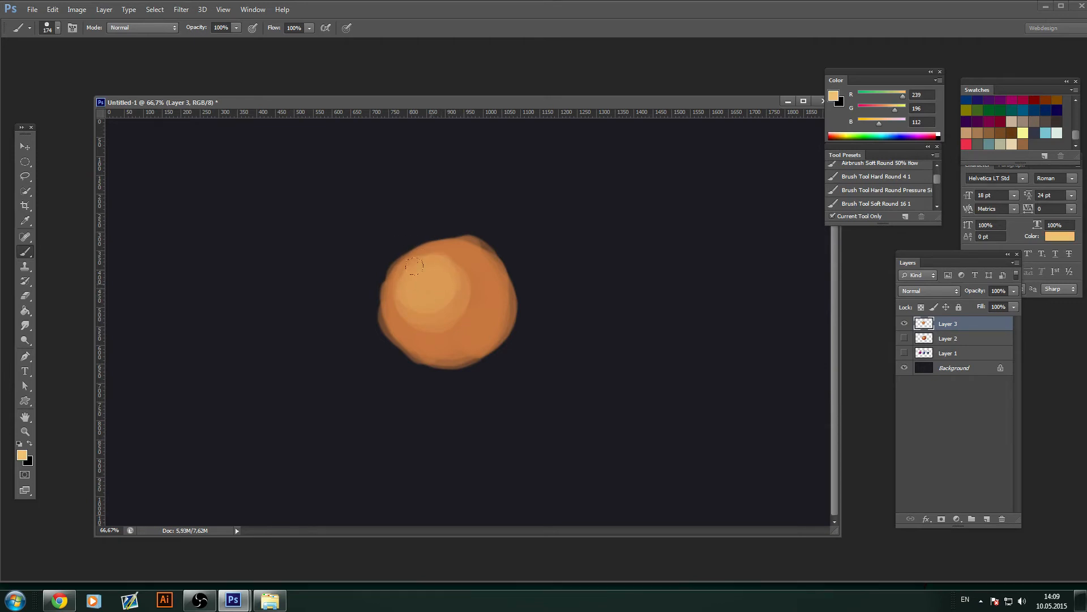
mouse_move(433, 277)
left_mouse_down()
mouse_move(418, 300)
mouse_move(412, 278)
left_mouse_up()
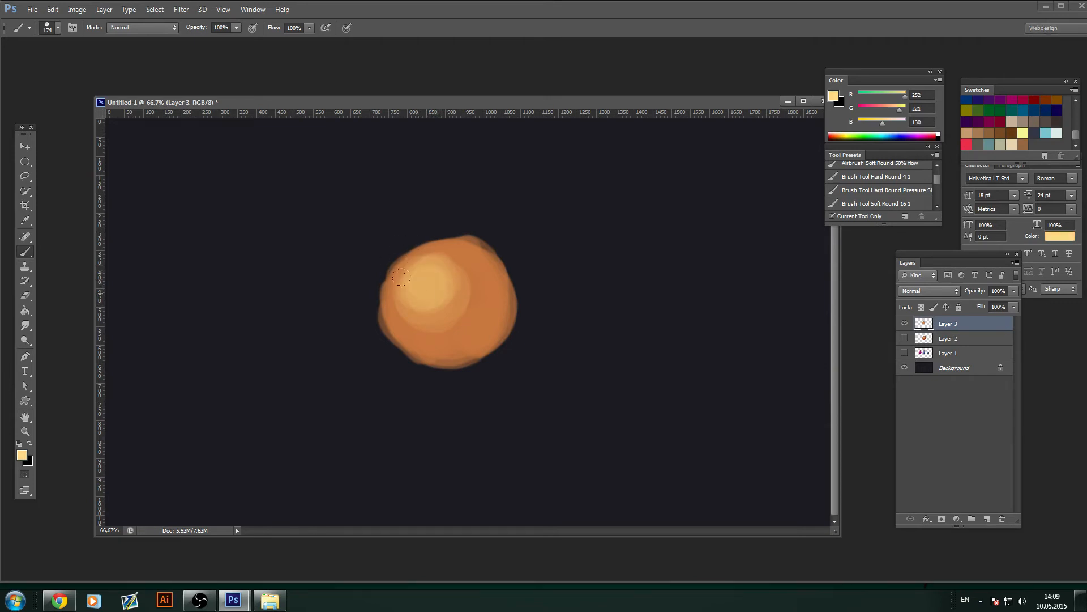
left_click_drag(421, 284, 431, 294)
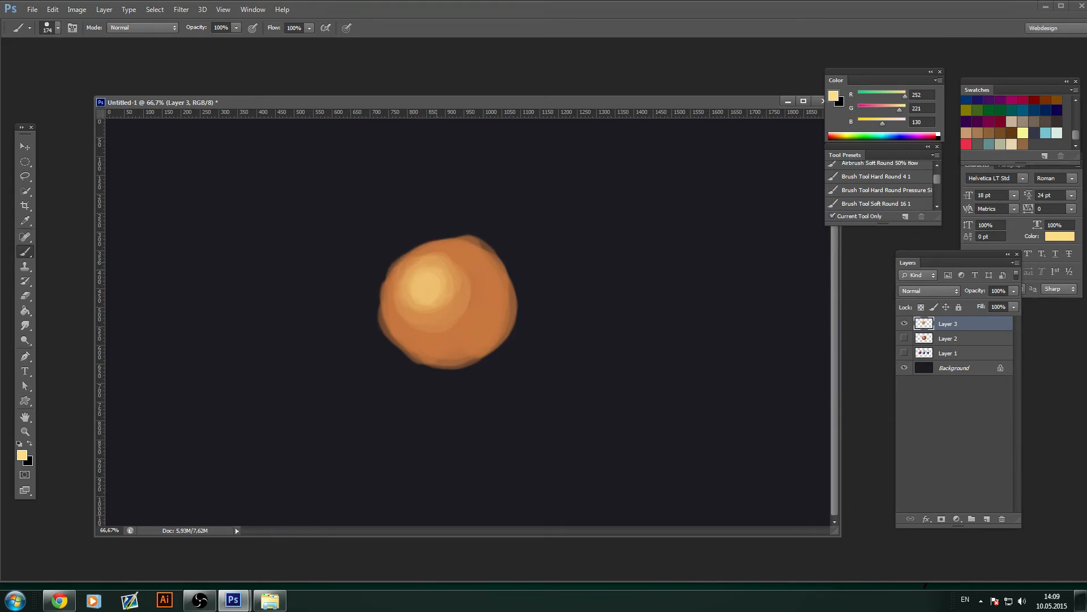
Step: Sample the ball's orange, darken it with Nitro Color to RGB 187, 95, 51, and paint the first shadow tones along its lower and right areas
left_click(491, 312, "alt")
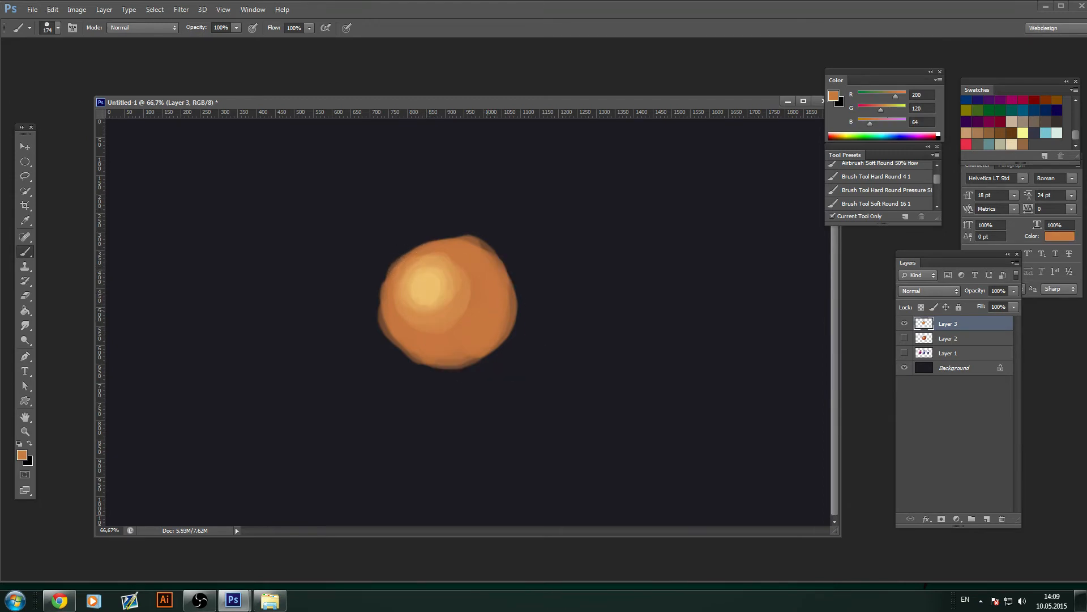
left_click(442, 340, "alt")
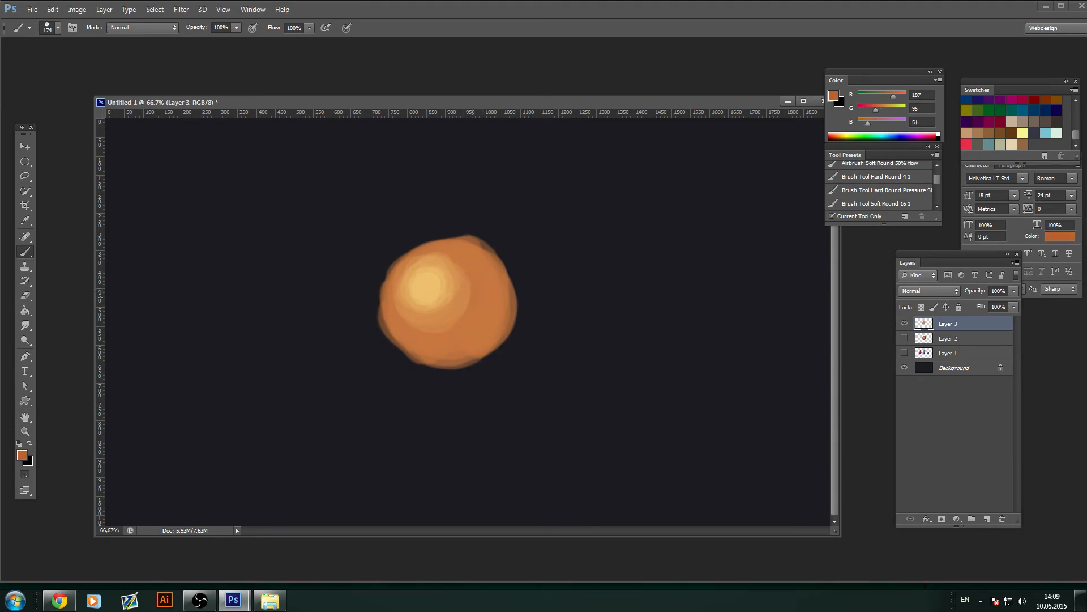
left_click_drag(445, 345, 410, 334)
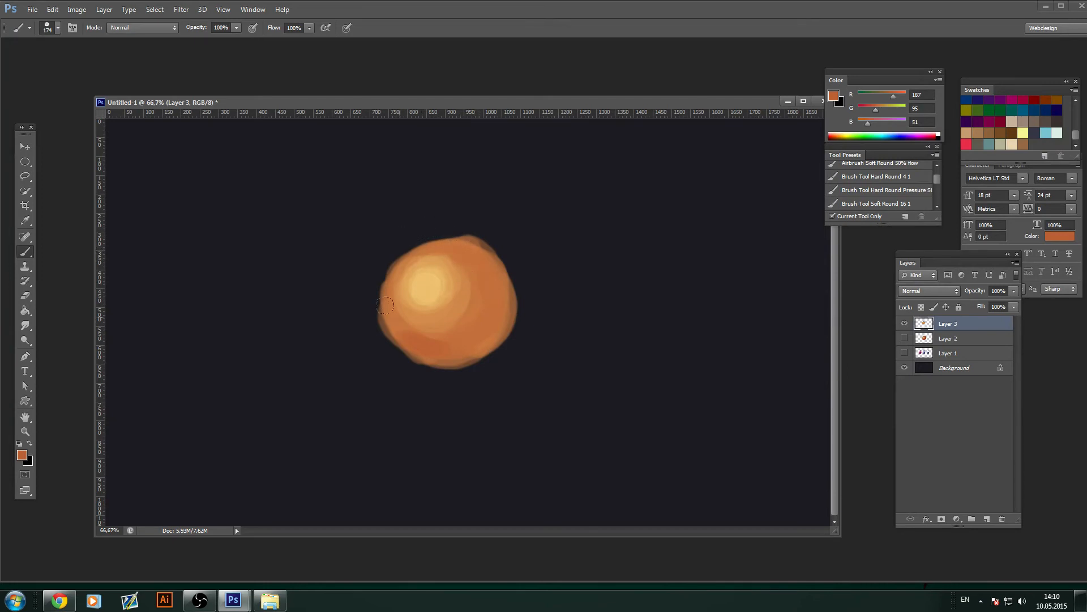
left_click_drag(397, 315, 431, 338)
left_click(425, 342, "alt")
mouse_move(403, 328)
left_mouse_down()
mouse_move(453, 315)
mouse_move(433, 318)
mouse_move(455, 303)
mouse_move(412, 333)
mouse_move(468, 297)
mouse_move(472, 268)
mouse_move(450, 324)
mouse_move(474, 298)
mouse_move(470, 309)
mouse_move(469, 254)
left_mouse_up()
Step: Darken the foreground colour to RGB 162, 49, 28 and paint deeper red shadows around the ball's lower and right sides
right_click(427, 318, "alt+shift")
mouse_move(435, 349)
left_mouse_down()
mouse_move(413, 328)
mouse_move(472, 343)
left_mouse_up()
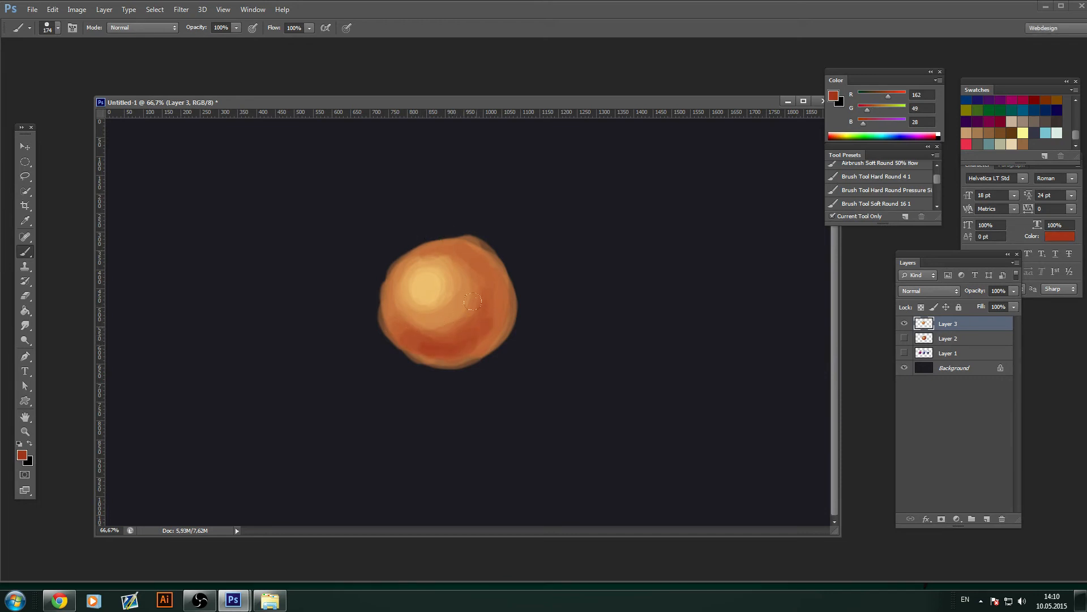
mouse_move(472, 301)
left_mouse_down()
mouse_move(492, 344)
mouse_move(506, 310)
mouse_move(494, 273)
mouse_move(469, 256)
mouse_move(436, 258)
mouse_move(473, 249)
mouse_move(502, 315)
mouse_move(497, 331)
left_mouse_up()
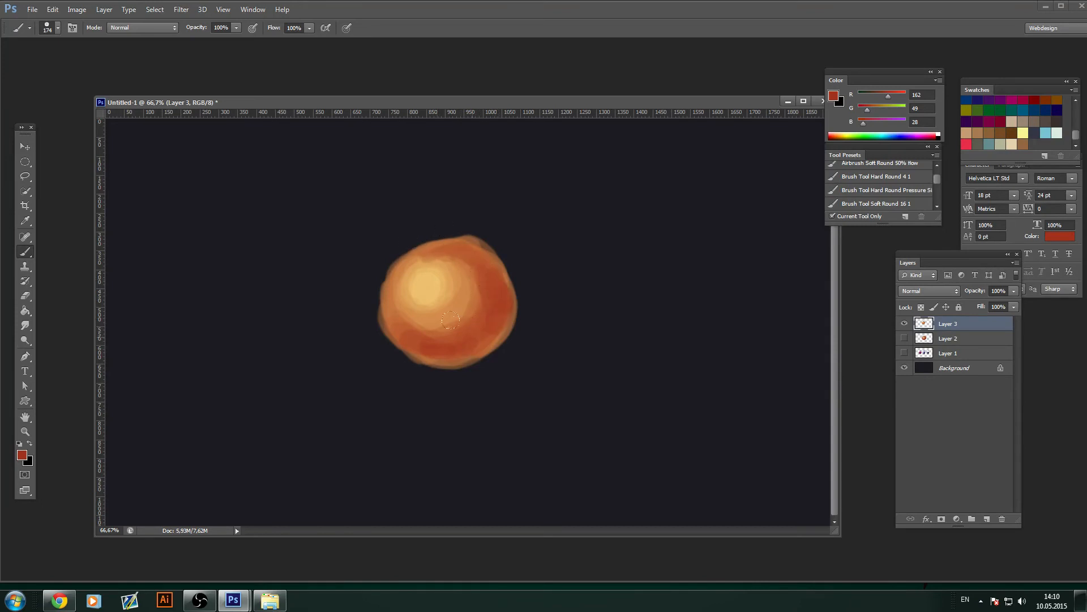
left_click_drag(412, 328, 456, 330)
Step: Paint an orange swatch about 130 px wide beside the ball, plus an adjoining green one in the color scheme shift RGB 63, 195, 117
left_click(407, 270, "alt")
mouse_move(578, 376)
left_mouse_down()
mouse_move(582, 365)
mouse_move(558, 353)
left_mouse_up()
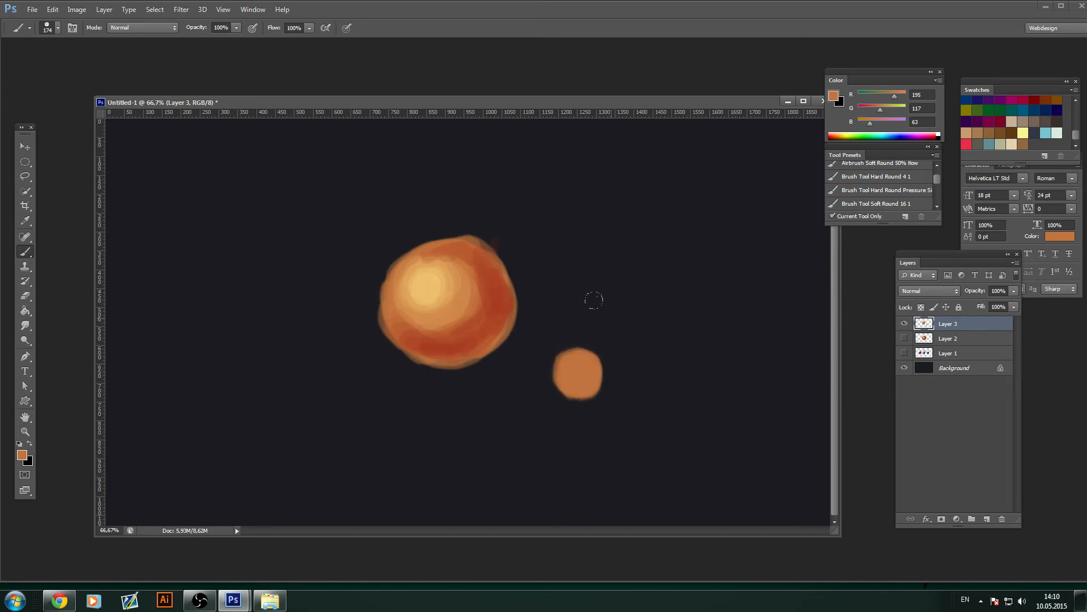
right_click(615, 331, "alt+shift")
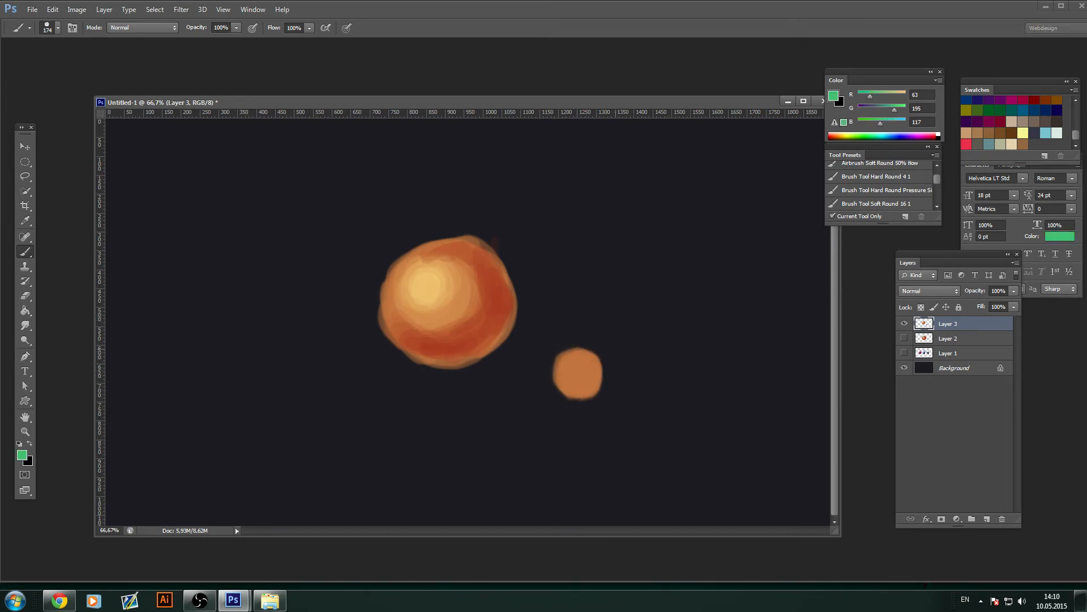
mouse_move(613, 346)
left_mouse_down()
mouse_move(600, 318)
mouse_move(587, 319)
mouse_move(614, 340)
mouse_move(587, 327)
mouse_move(597, 323)
left_mouse_up()
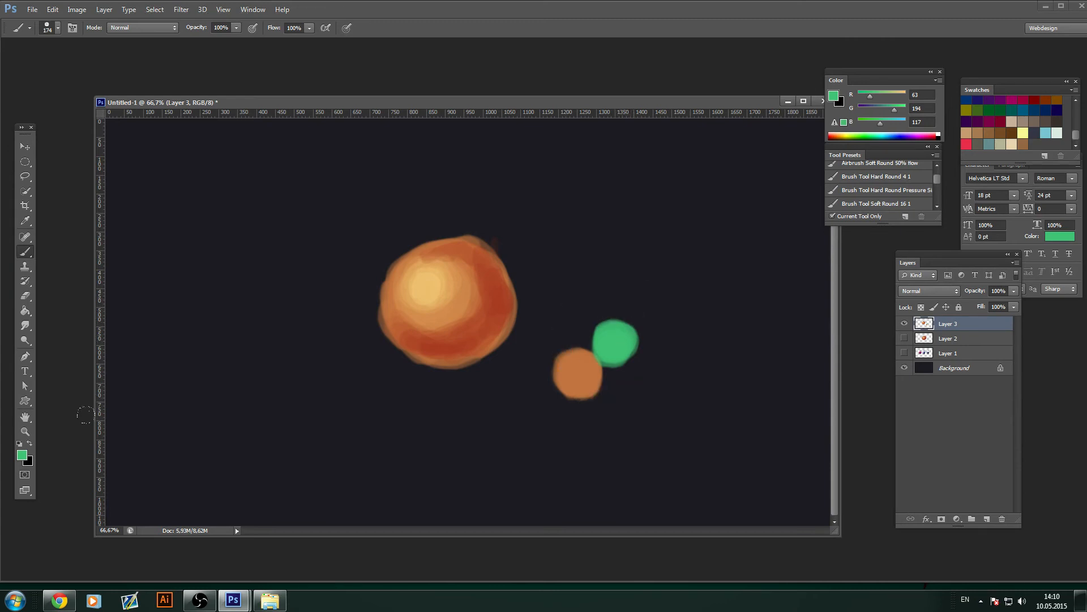
Step: Set the foreground to light green RGB 132, 230, 172 and paint a swatch about 120 px wide below the green one
left_click(23, 456)
left_click(704, 291)
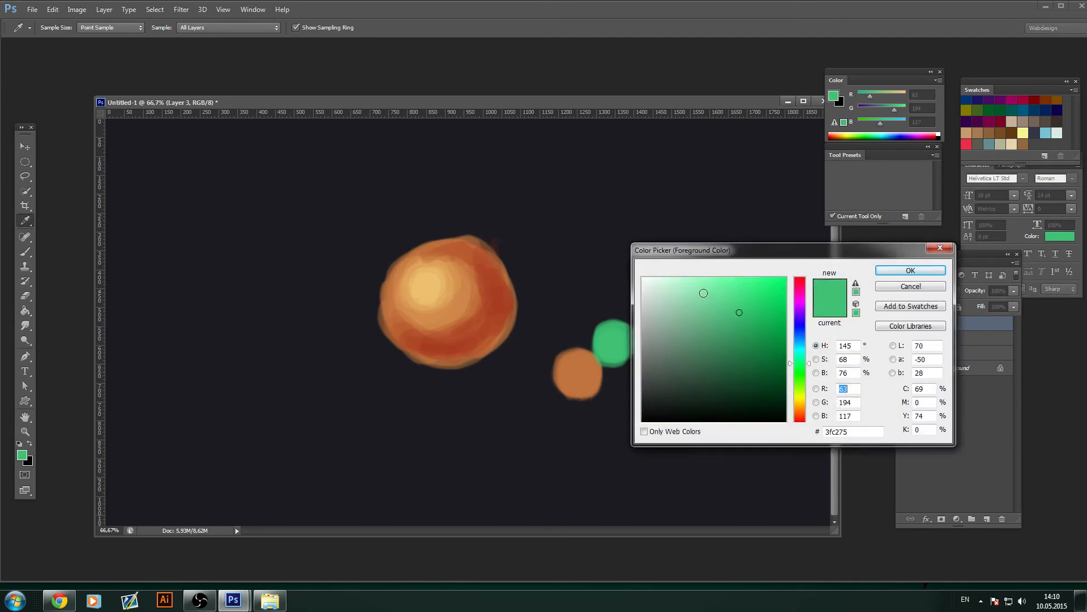
left_click(881, 270)
mouse_move(615, 384)
left_mouse_down()
mouse_move(605, 363)
mouse_move(616, 394)
mouse_move(629, 389)
mouse_move(603, 357)
mouse_move(630, 378)
left_mouse_up()
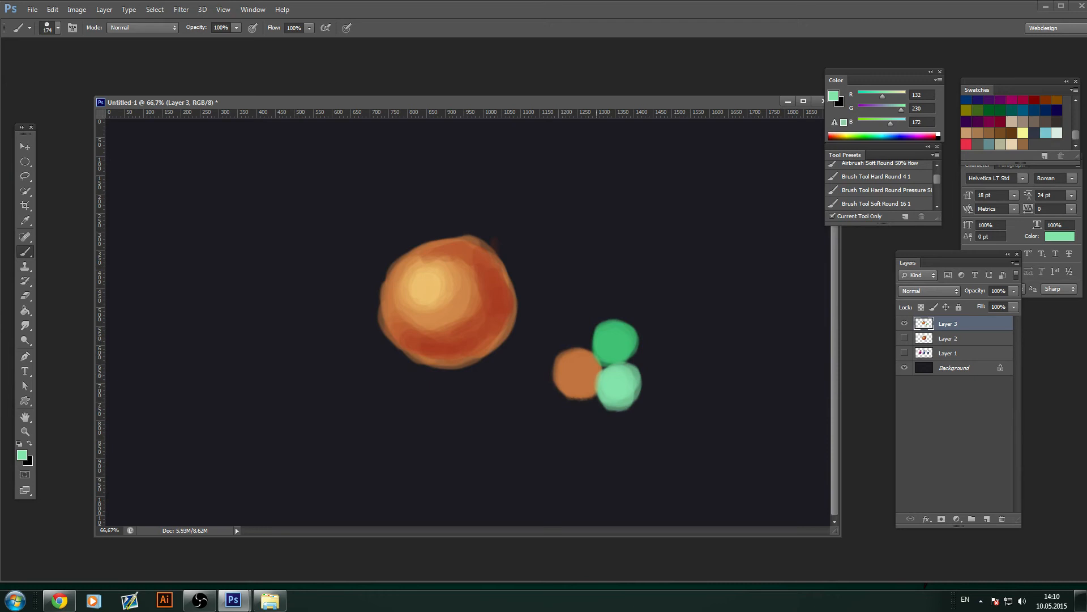
Step: Show Layer 1 alone to examine its three shaded example balls, and restore the view of Layer 3
left_click(905, 323)
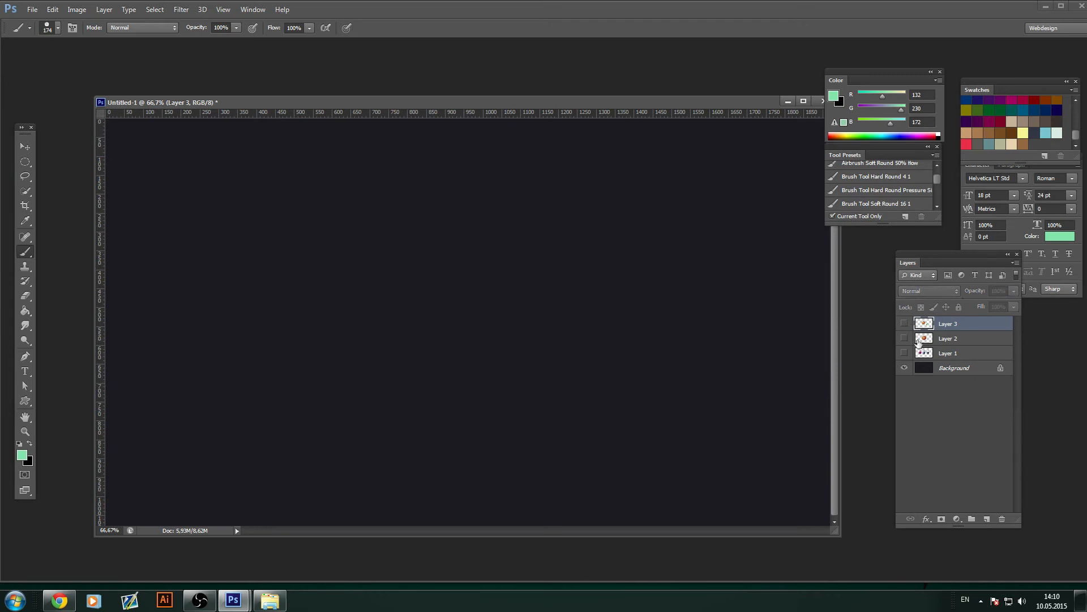
left_click(950, 353)
left_click(904, 353)
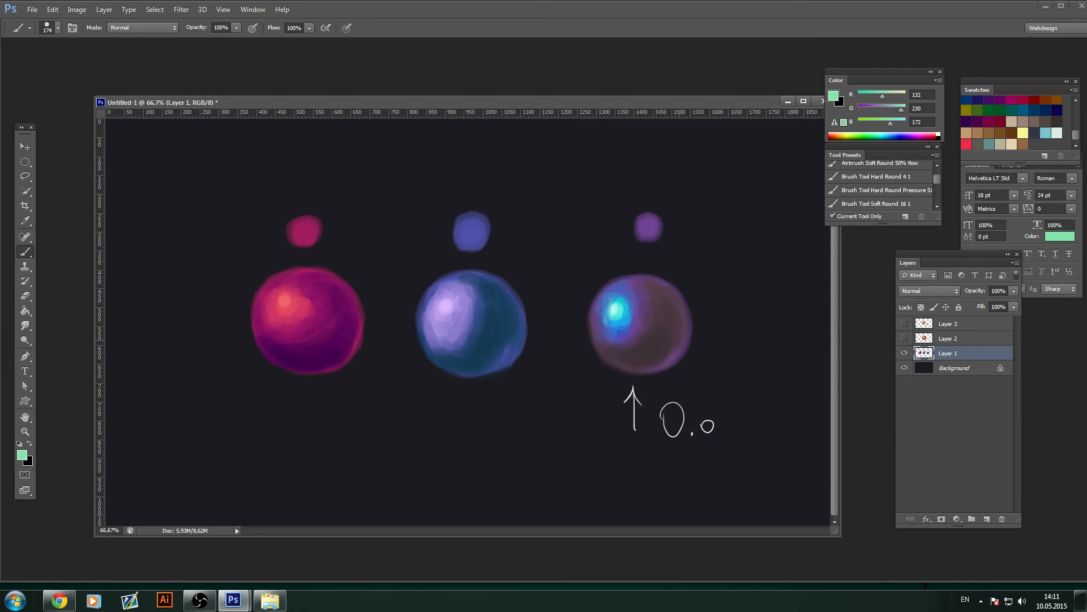
left_click(904, 323)
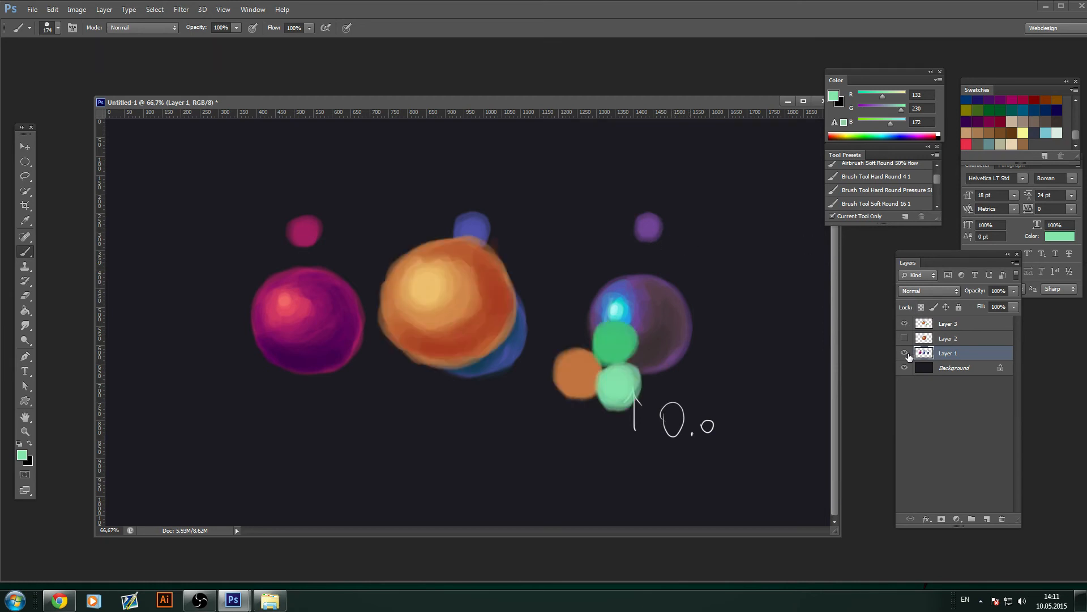
left_click(905, 353)
Step: Add an empty layer above Layer 1, hide Layer 3, and add another empty layer at the top of the stack
left_click(990, 519)
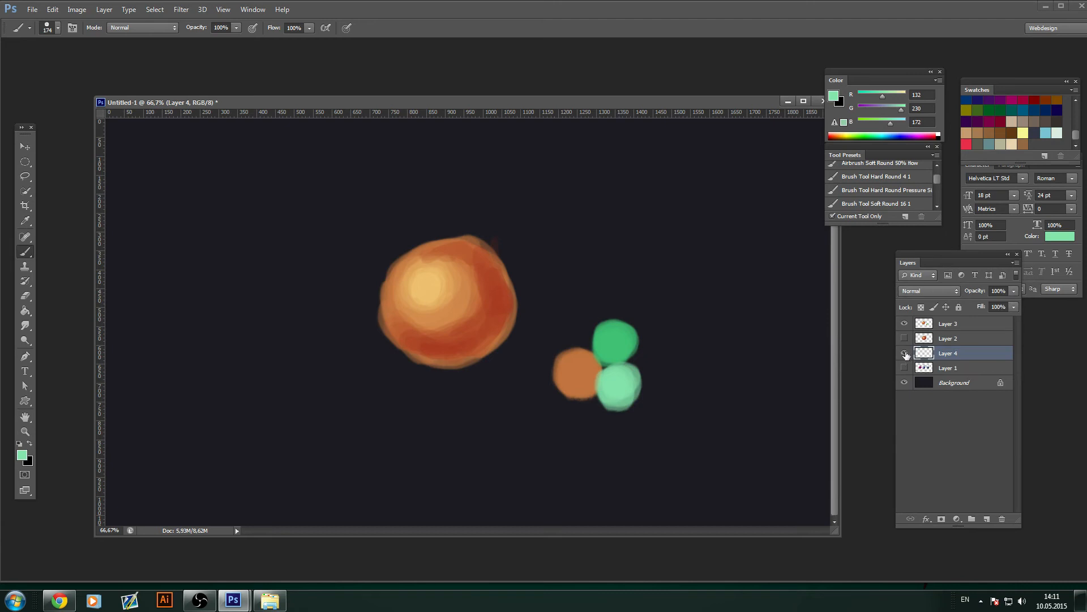
left_click(904, 324)
left_click(962, 324)
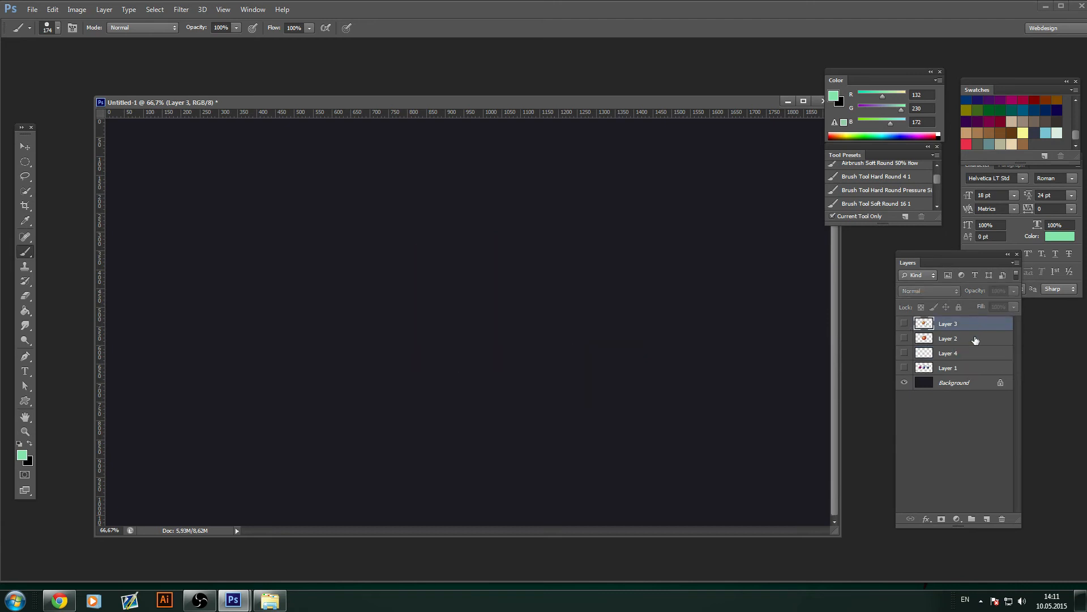
left_click(987, 519)
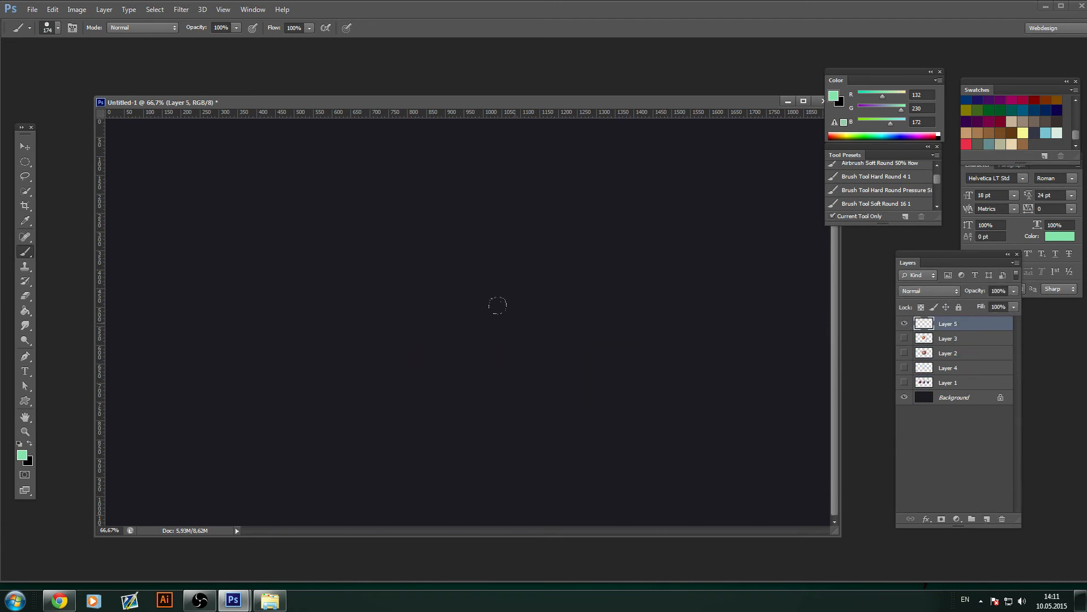
Step: Set the Nitro Color saturation percentage to 0 and the brightness percentage to 2
key("F2")
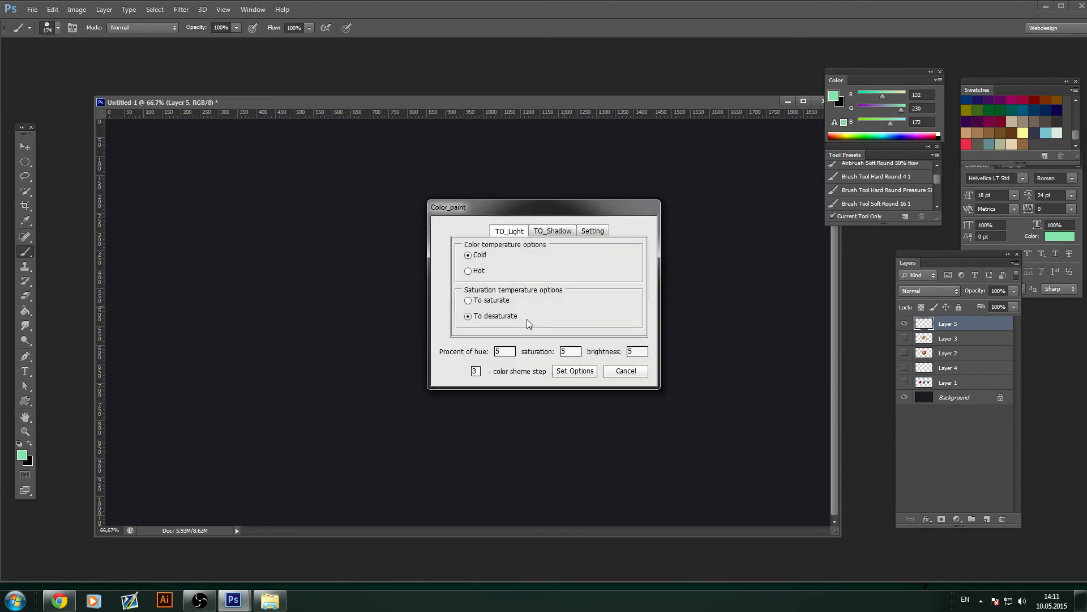
double_click(505, 351)
double_click(569, 352)
type("0")
key("Tab")
type("2")
left_click(576, 371)
left_click(583, 339)
left_click(626, 371)
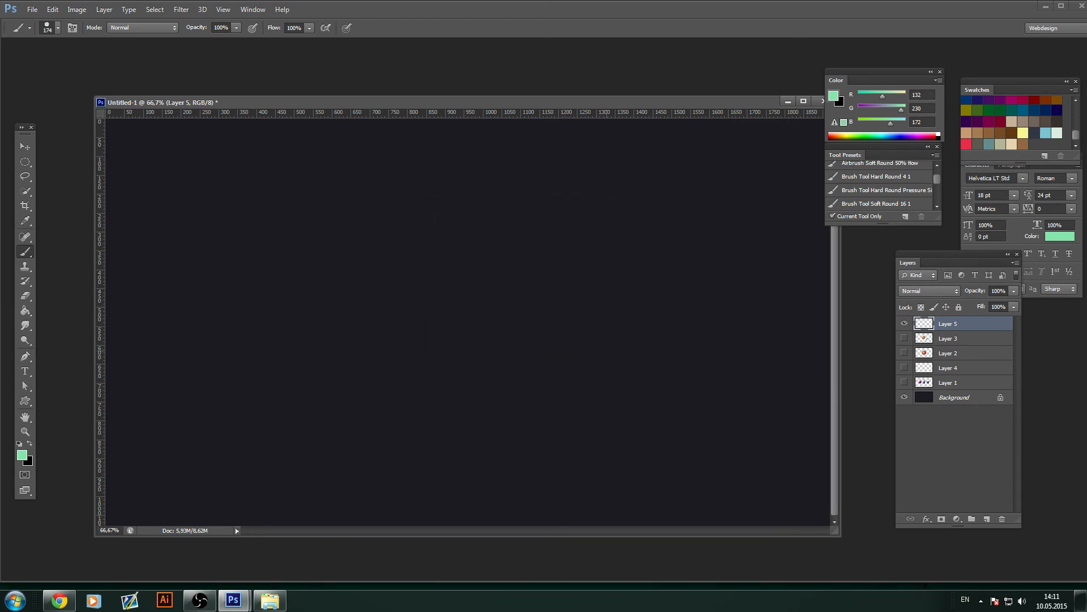
Step: Set the foreground to neutral grey RGB 125, 125, 125 and brush a patch about 380 px wide near the canvas middle on Layer 5
left_click(22, 455)
left_click_drag(646, 348, 626, 351)
left_click(911, 270)
left_click(25, 251)
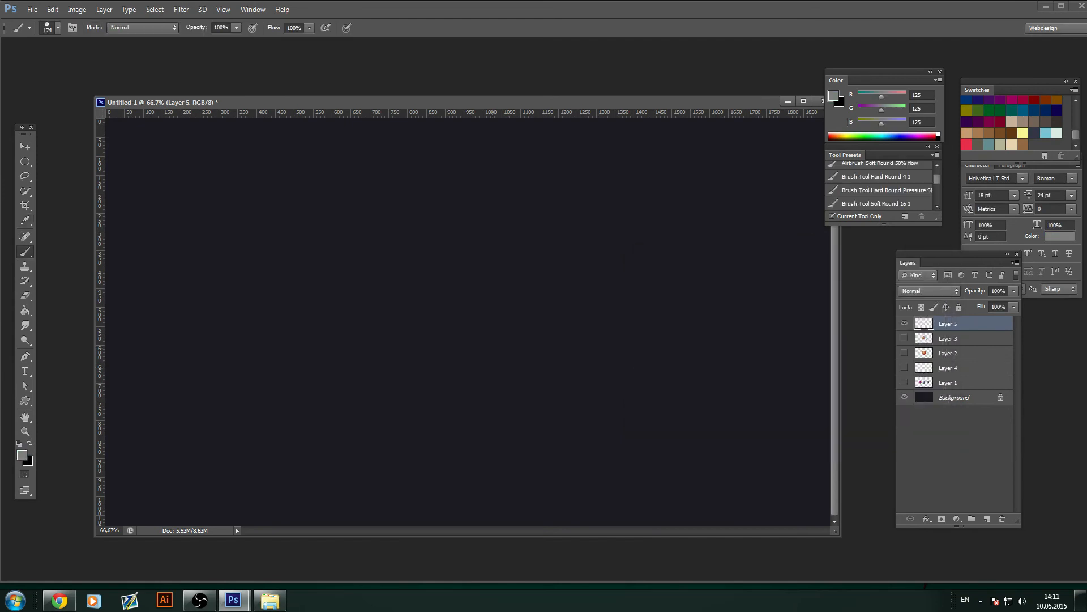
mouse_move(485, 269)
left_mouse_down()
mouse_move(457, 316)
mouse_move(481, 269)
mouse_move(439, 264)
mouse_move(503, 229)
mouse_move(439, 312)
mouse_move(527, 250)
mouse_move(483, 244)
mouse_move(414, 299)
mouse_move(417, 320)
mouse_move(532, 233)
mouse_move(503, 341)
mouse_move(509, 242)
mouse_move(527, 232)
mouse_move(502, 283)
left_mouse_up()
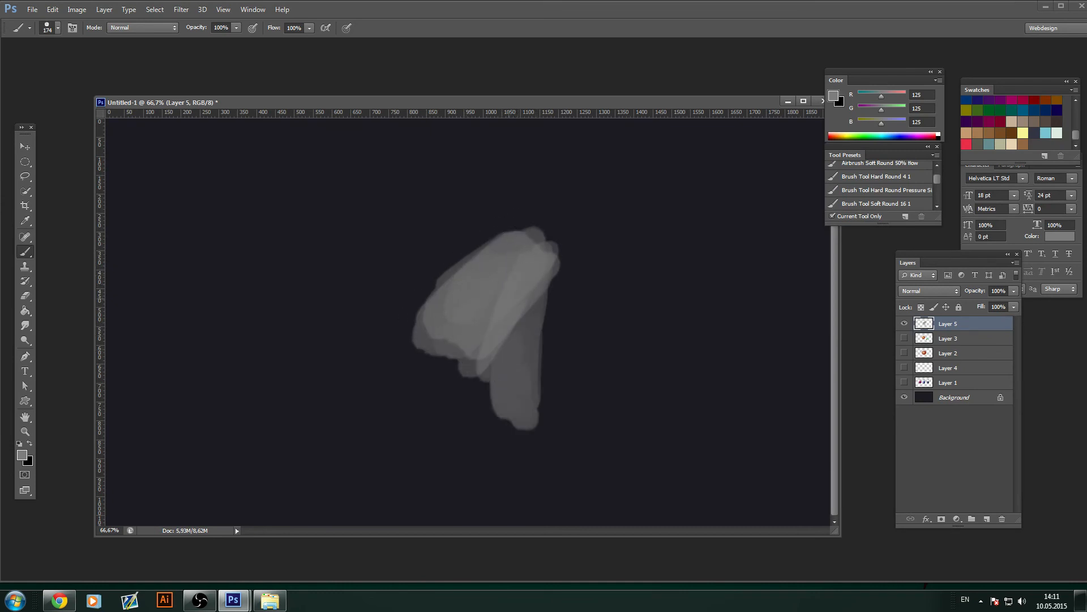
mouse_move(452, 333)
left_mouse_down()
mouse_move(496, 241)
mouse_move(488, 362)
mouse_move(519, 318)
mouse_move(538, 419)
mouse_move(522, 295)
left_mouse_up()
Step: Lighten the grey stepwise with Nitro Color up to RGB 145, 145, 145 and paint the lighter tones over the patch's upper-left area
left_click(524, 317, "alt")
mouse_move(441, 314)
left_mouse_down()
mouse_move(459, 250)
mouse_move(481, 226)
mouse_move(465, 325)
left_mouse_up()
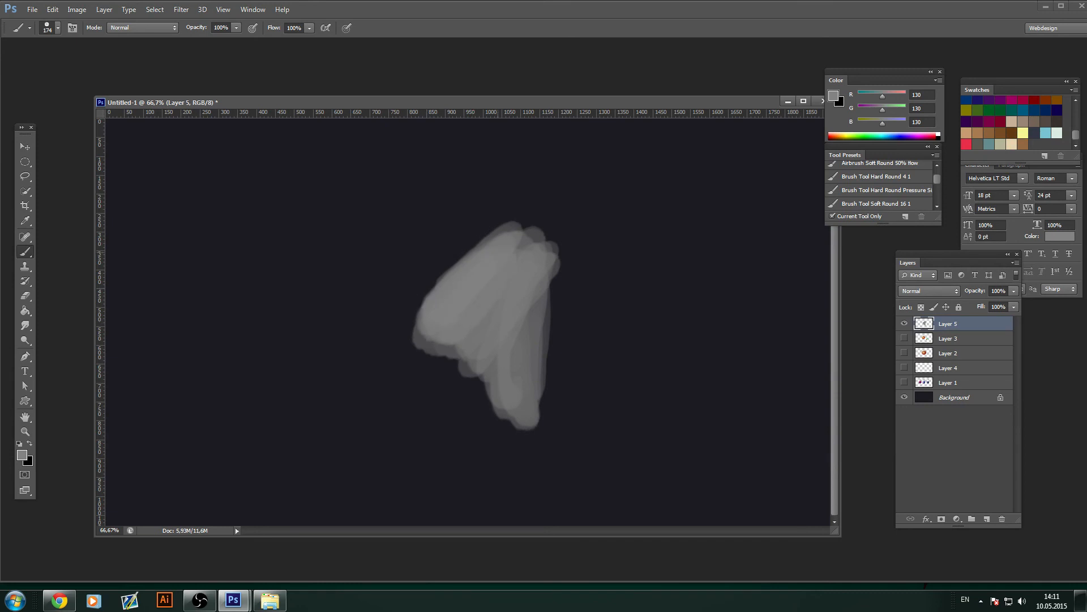
left_click(476, 271, "alt")
left_click(453, 283, "alt")
mouse_move(481, 257)
left_mouse_down()
mouse_move(494, 246)
mouse_move(418, 332)
mouse_move(469, 249)
left_mouse_up()
left_click_drag(421, 305, 497, 226)
left_click(475, 274, "alt")
mouse_move(424, 283)
left_mouse_down()
mouse_move(497, 238)
mouse_move(505, 255)
left_mouse_up()
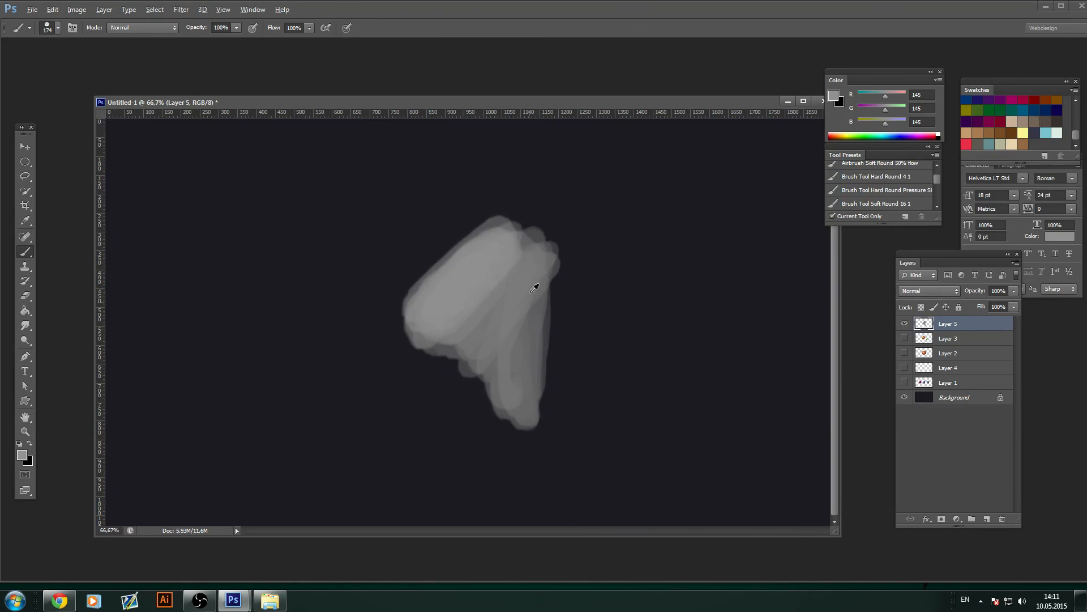
Step: Darken the grey stepwise with Nitro Color down to RGB 79, 79, 80 and paint the darker tones along the patch's right side
left_click(522, 332, "alt")
left_click(535, 319, "alt")
mouse_move(538, 396)
left_mouse_down()
mouse_move(524, 287)
mouse_move(543, 414)
mouse_move(537, 393)
mouse_move(566, 283)
mouse_move(578, 408)
mouse_move(587, 283)
mouse_move(567, 372)
left_mouse_up()
left_click(553, 335, "alt")
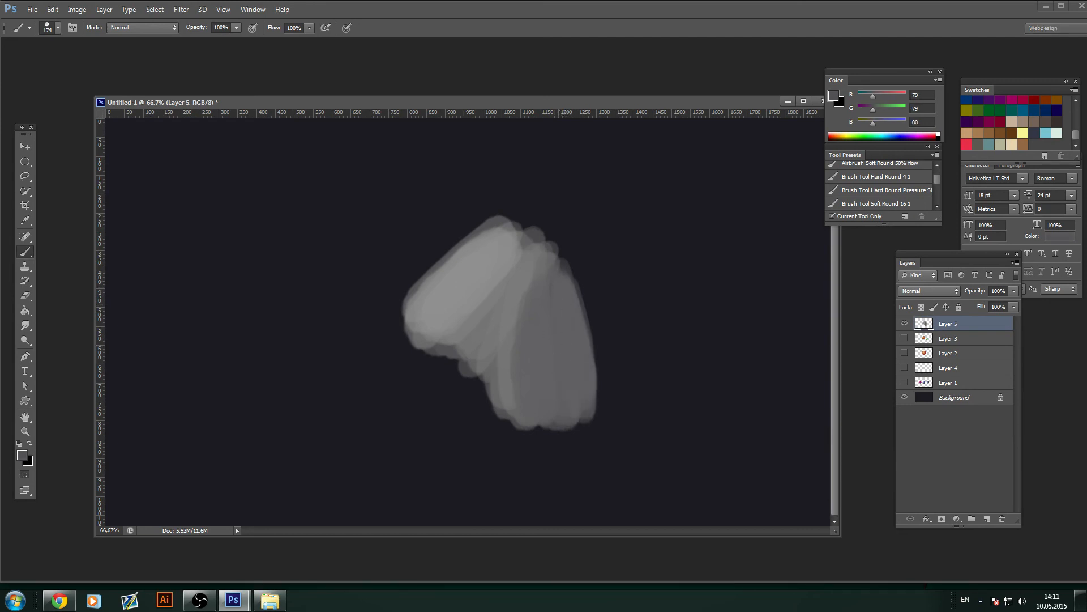
left_click_drag(543, 272, 552, 400)
mouse_move(533, 235)
left_mouse_down()
mouse_move(573, 387)
mouse_move(551, 261)
mouse_move(574, 322)
left_mouse_up()
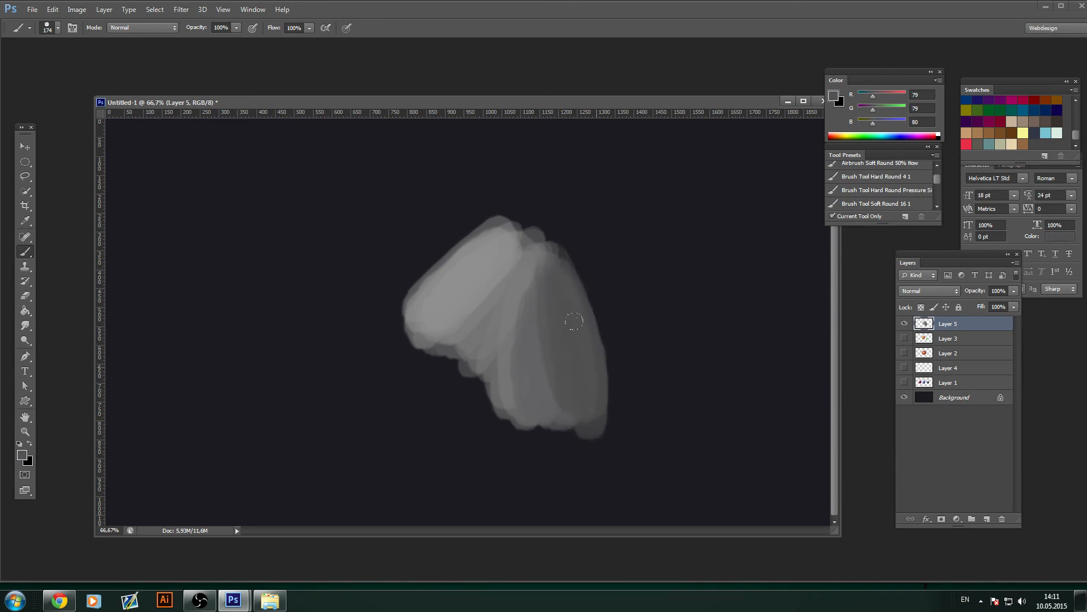
left_click_drag(556, 382, 568, 440)
left_click(904, 324)
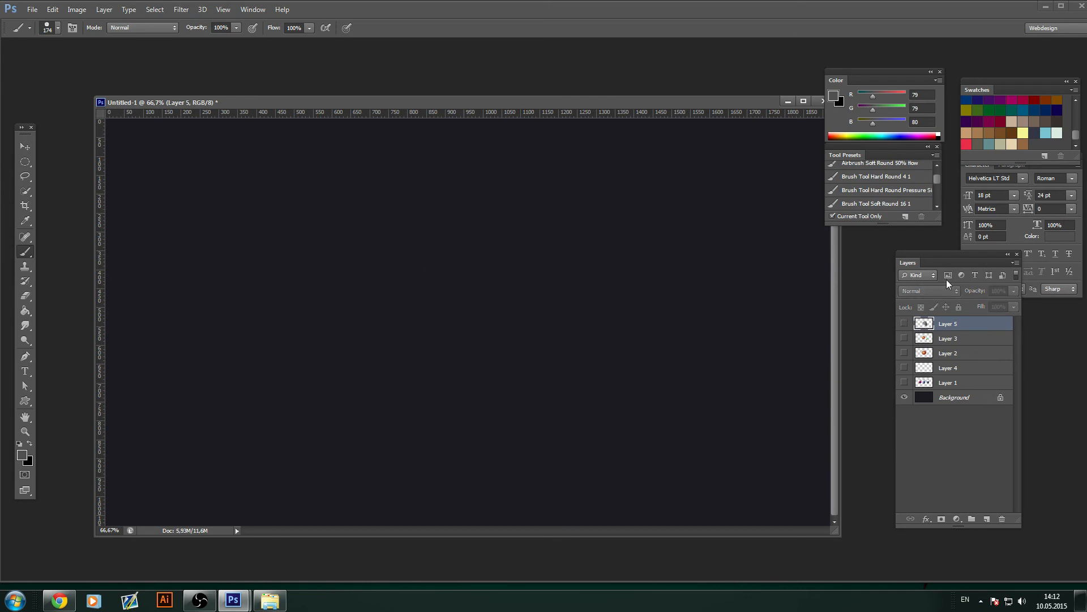
left_click(904, 324)
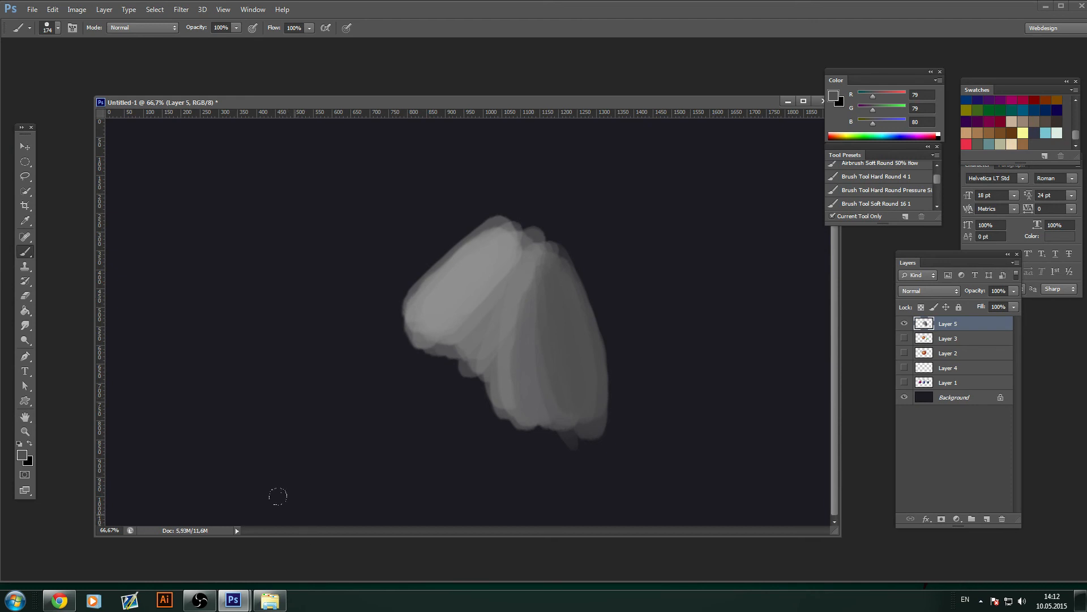
Step: Set the brush opacity to 20% and switch to Open Broadcaster Software
key("2")
left_click(200, 599)
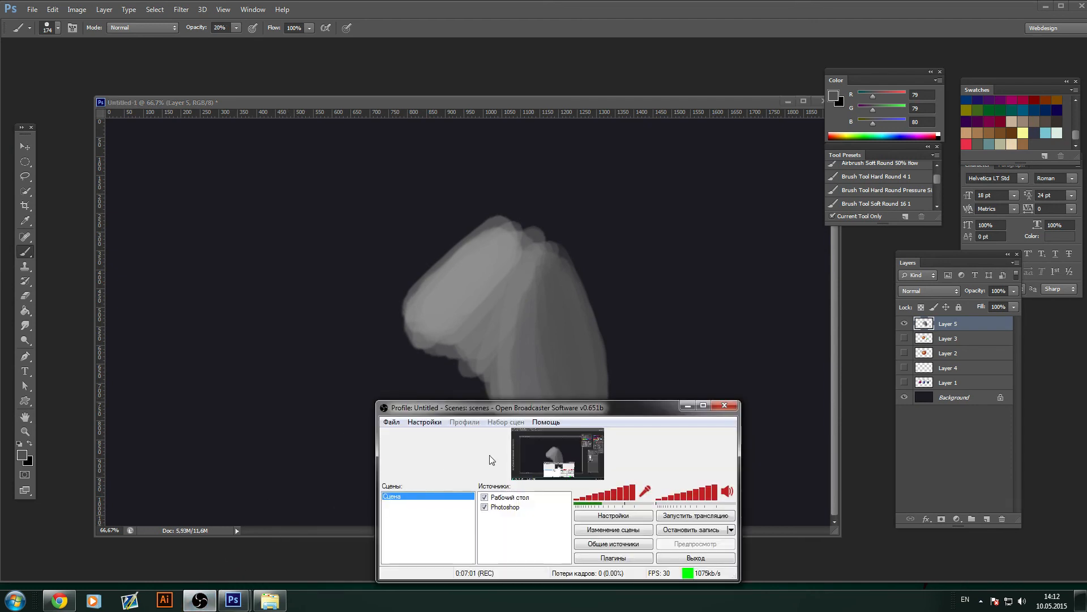